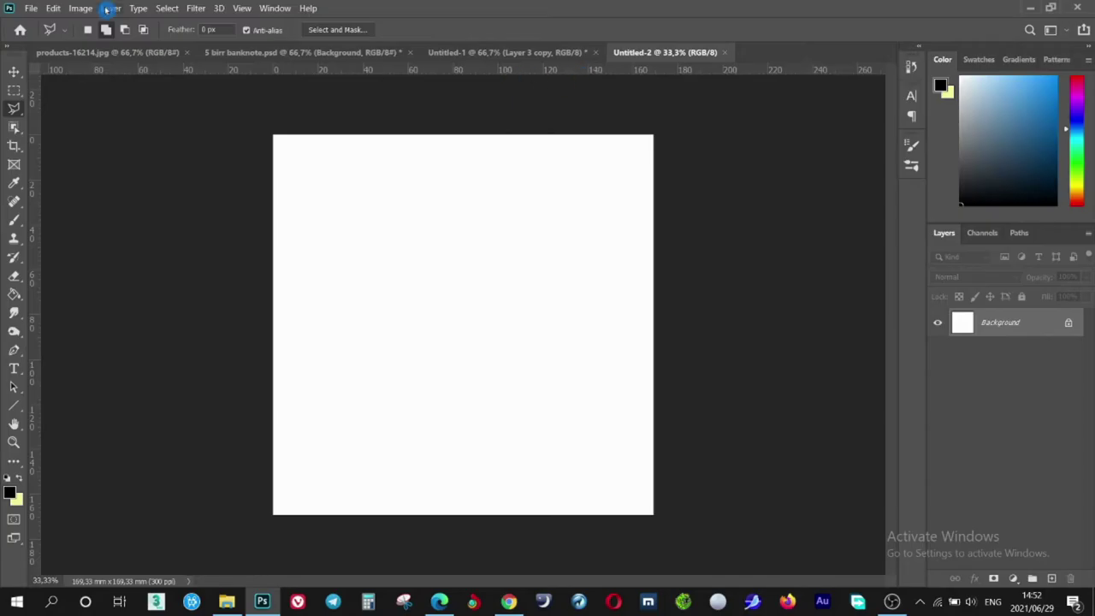
Start a new document from the Art & Illustration 2000 pixel grid preset and edit its resolution
left_click(32, 10)
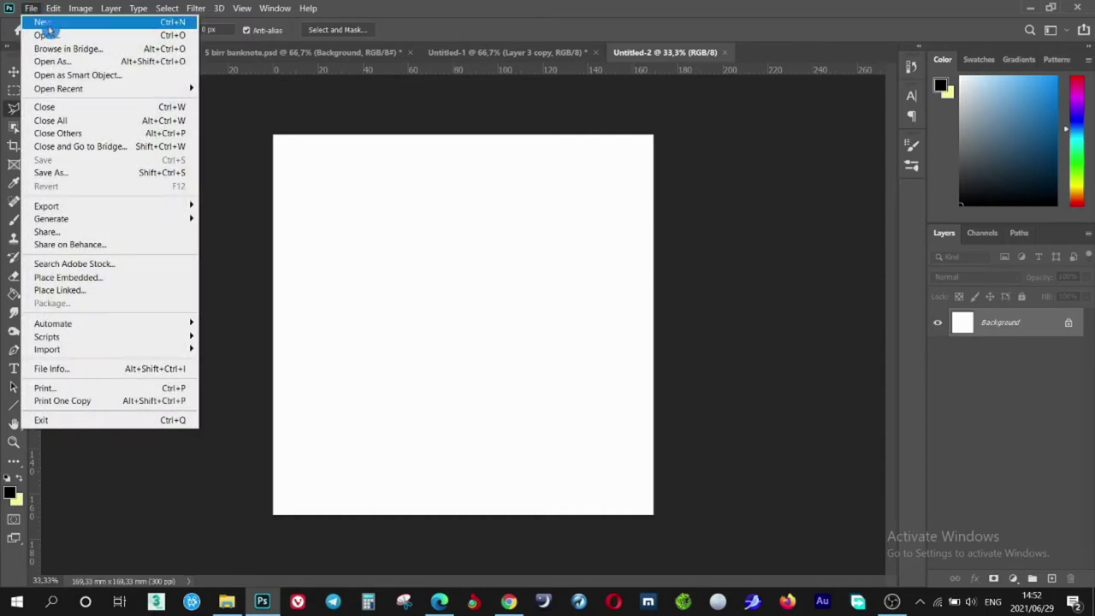
left_click(51, 25)
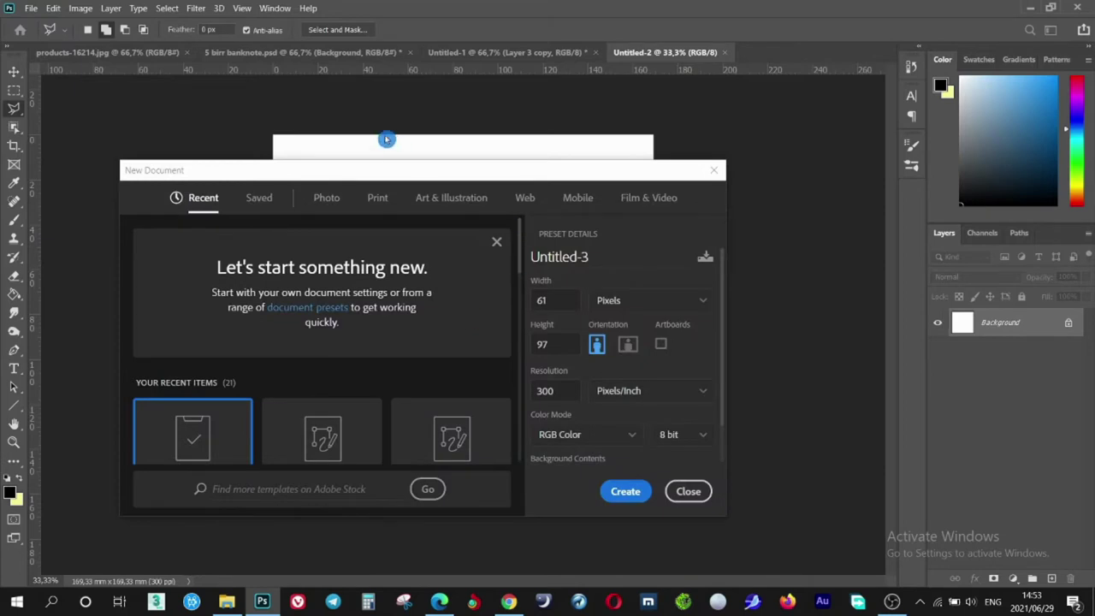
left_click(457, 202)
left_click(368, 304)
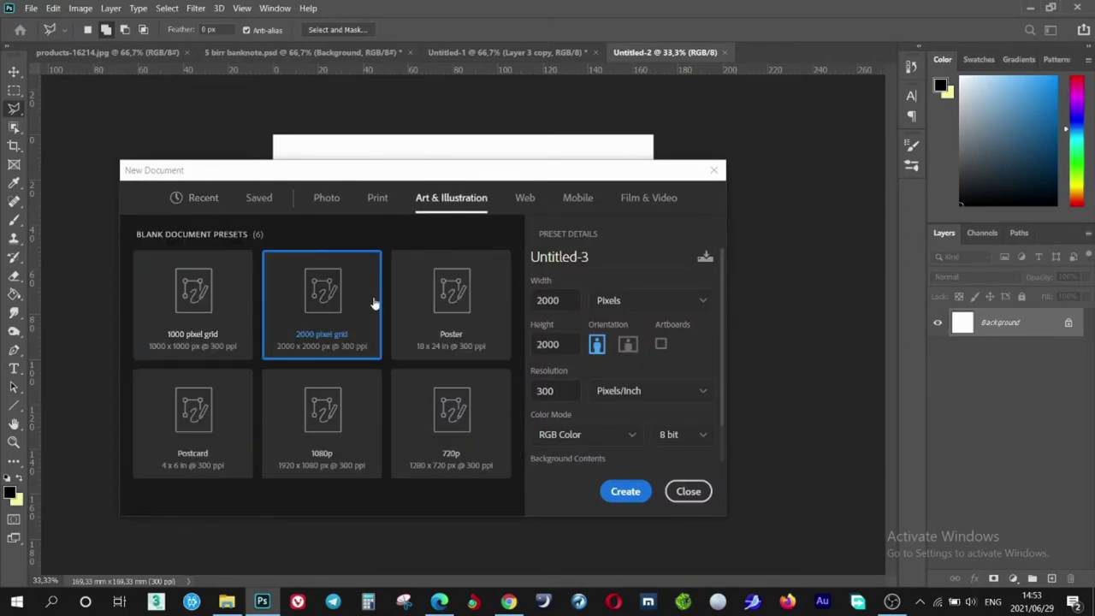
left_click_drag(562, 391, 522, 390)
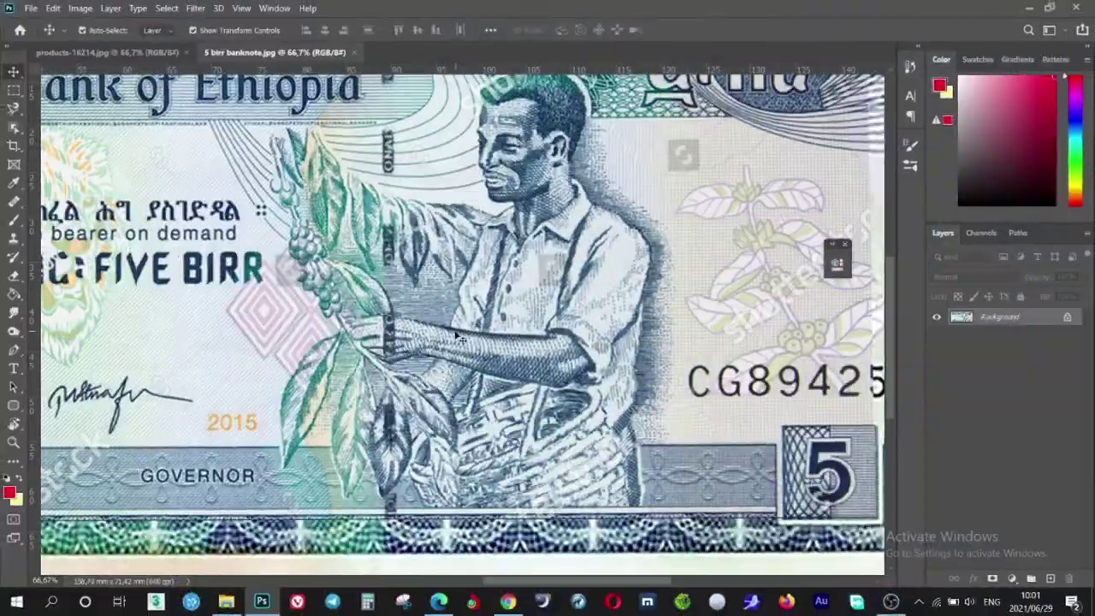
Copy the leaf beside the hand to Layer 1, move it up, shrink it to ~85%, and use Luminosity blending
key("l")
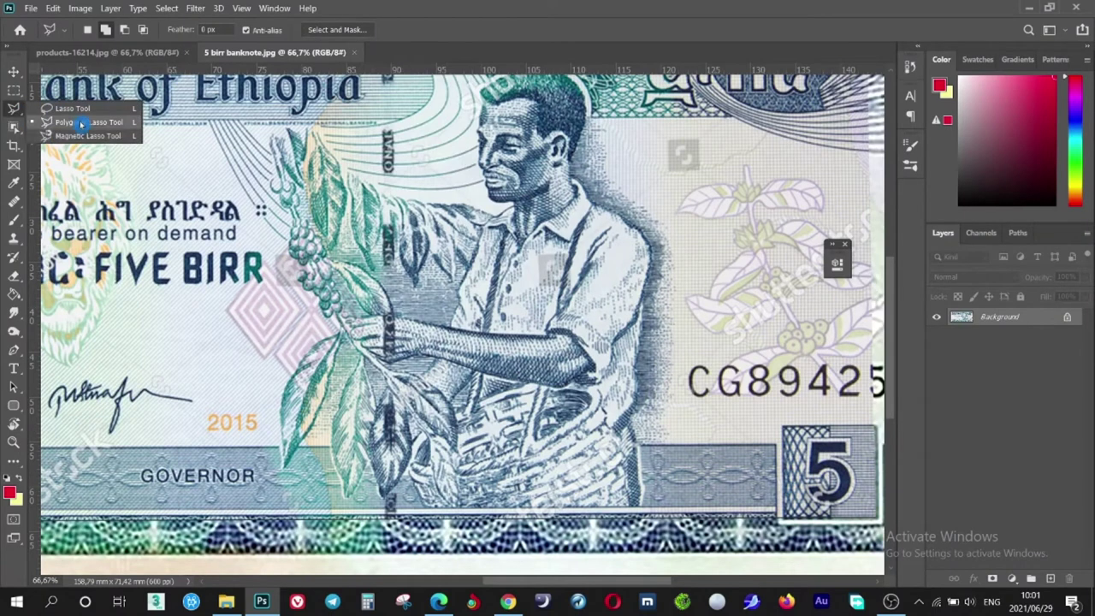
left_click(77, 139)
left_click(335, 419)
double_click(372, 445)
key("ctrl+j")
key("ctrl+t")
left_click_drag(359, 454, 383, 323)
left_click_drag(368, 367, 378, 354)
left_click(976, 276)
left_click(954, 571)
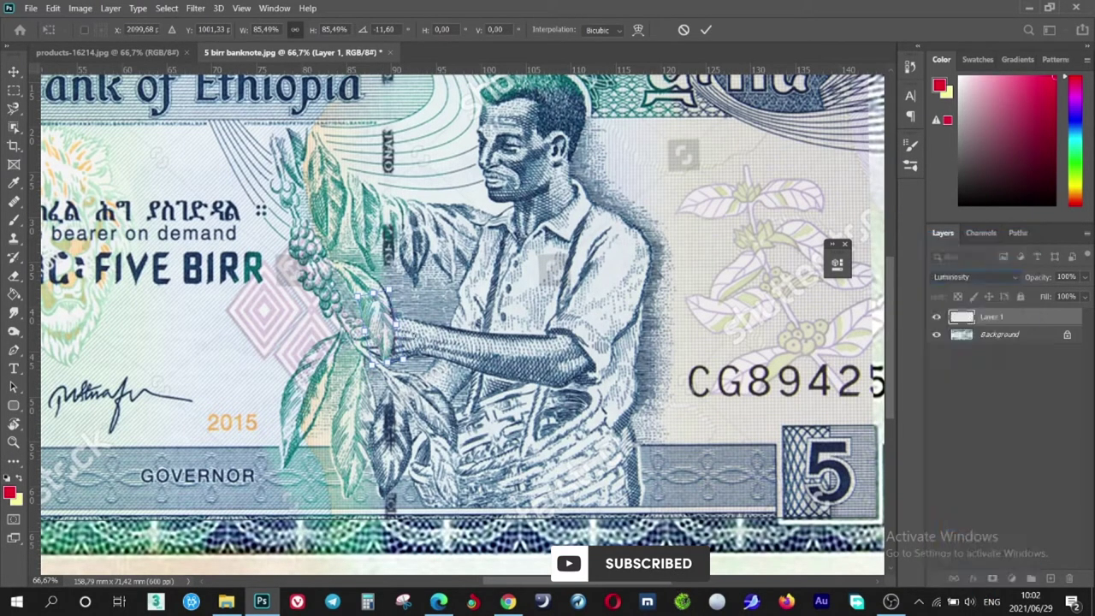
key("Return")
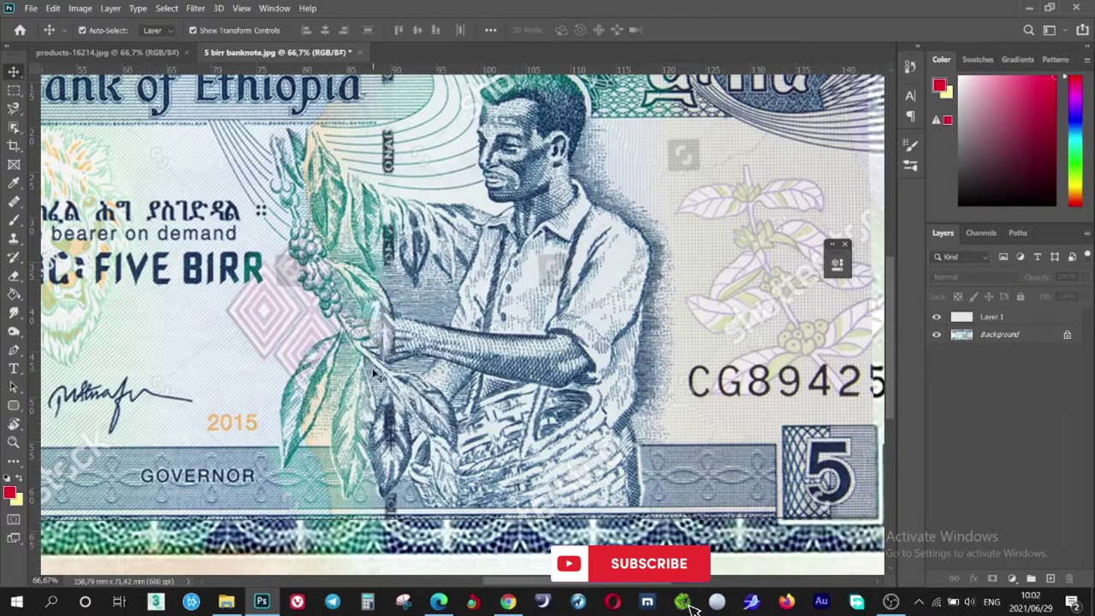
Duplicate the Background and copy another piece to Layer 2, enlarged ~134%, with Luminosity blending
key("l")
key("ctrl+j")
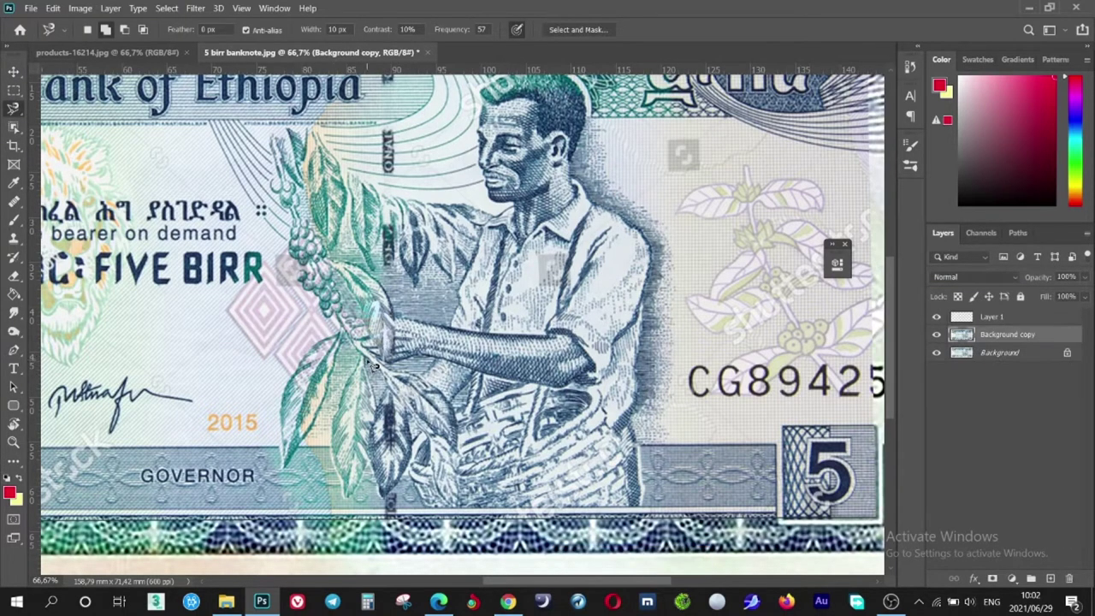
key("ctrl+j")
scroll(372, 360, "up", 3)
key("ctrl+t")
mouse_move(223, 295)
left_mouse_down()
mouse_move(128, 351)
mouse_move(130, 333)
left_mouse_up()
left_click(706, 30)
mouse_move(172, 265)
left_mouse_down()
mouse_move(183, 244)
mouse_move(134, 298)
left_mouse_up()
left_click(975, 276)
left_click(954, 557)
On Background copy at 100% zoom, heal over the farmer's arm and hand
key("ctrl+0")
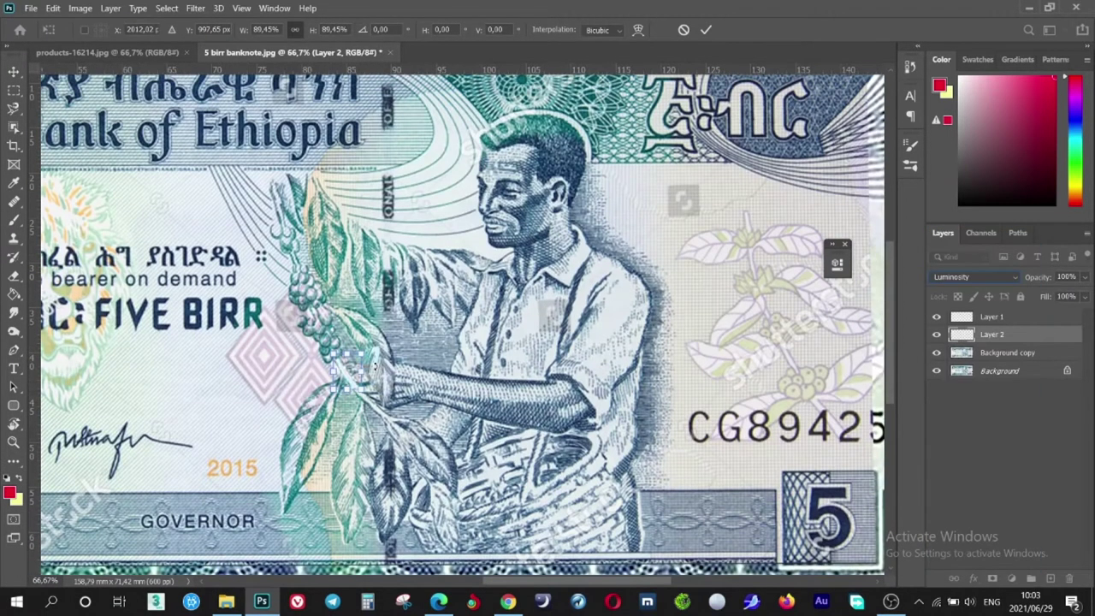
left_click(706, 30)
left_click(1007, 353)
key("ctrl+plus")
key("j")
mouse_move(374, 385)
left_mouse_down()
mouse_move(366, 430)
mouse_move(428, 423)
left_mouse_up()
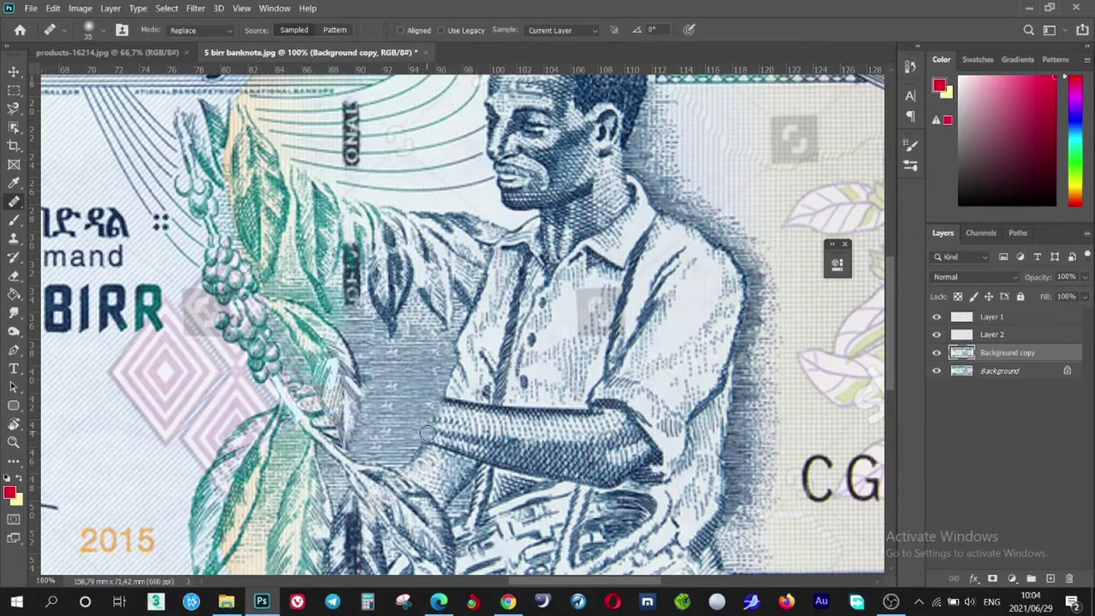
Heal the shirt and arm edge into the background hatching and lighten the dark shirt edge
key("ctrl+minus")
key("ctrl+plus")
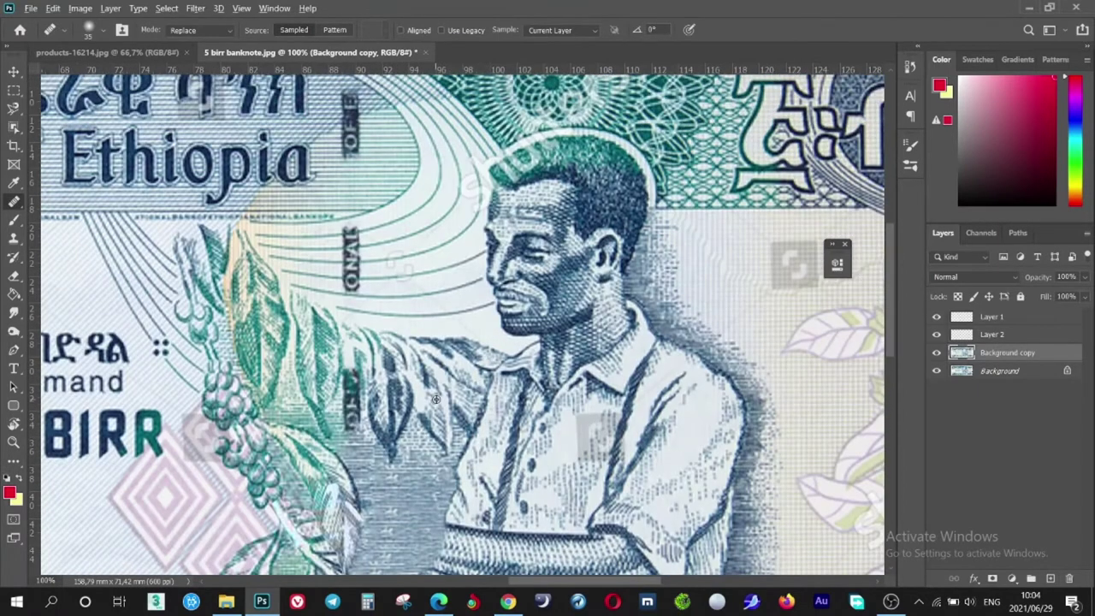
mouse_move(472, 390)
left_mouse_down()
mouse_move(469, 434)
mouse_move(492, 454)
mouse_move(489, 366)
left_mouse_up()
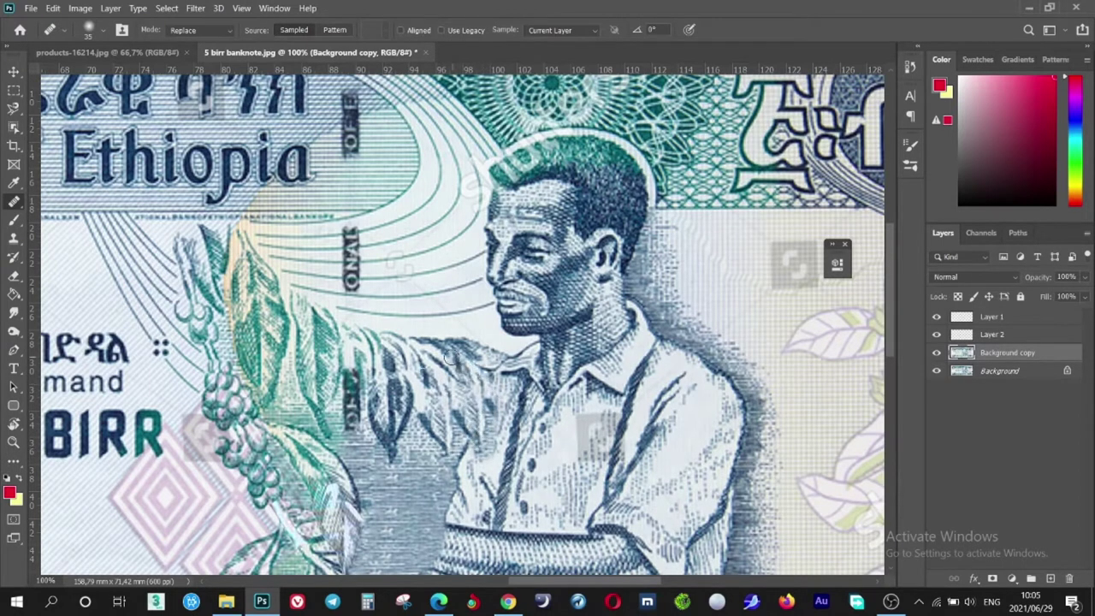
mouse_move(480, 445)
left_mouse_down()
mouse_move(457, 496)
mouse_move(475, 467)
mouse_move(443, 488)
left_mouse_up()
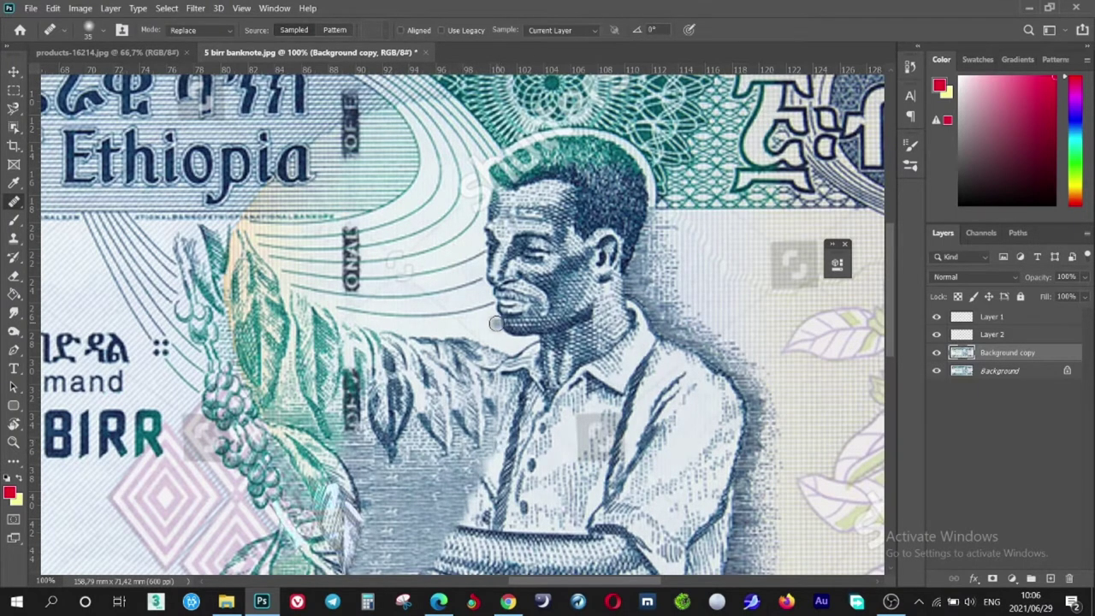
scroll(482, 324, "down", 3)
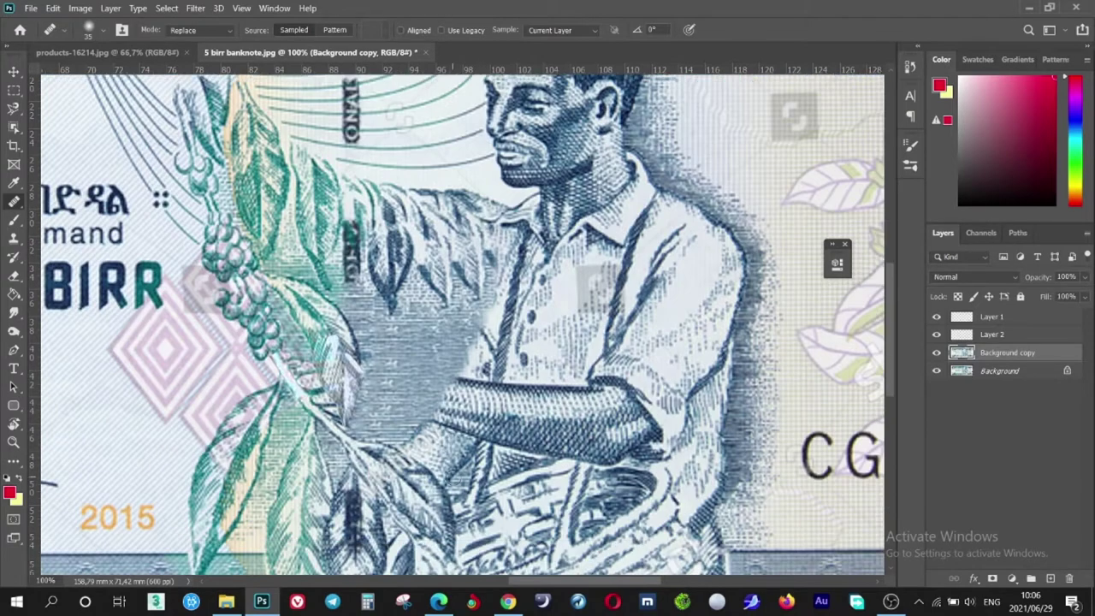
mouse_move(442, 397)
left_mouse_down()
mouse_move(466, 432)
mouse_move(488, 385)
left_mouse_up()
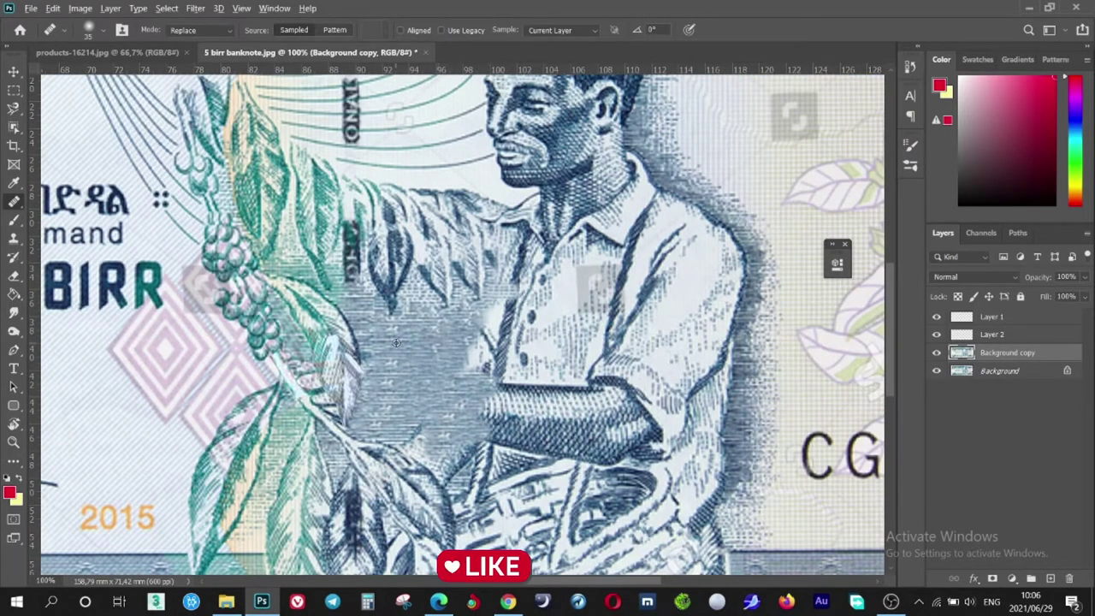
mouse_move(479, 338)
left_mouse_down()
mouse_move(530, 338)
mouse_move(520, 377)
mouse_move(537, 416)
left_mouse_up()
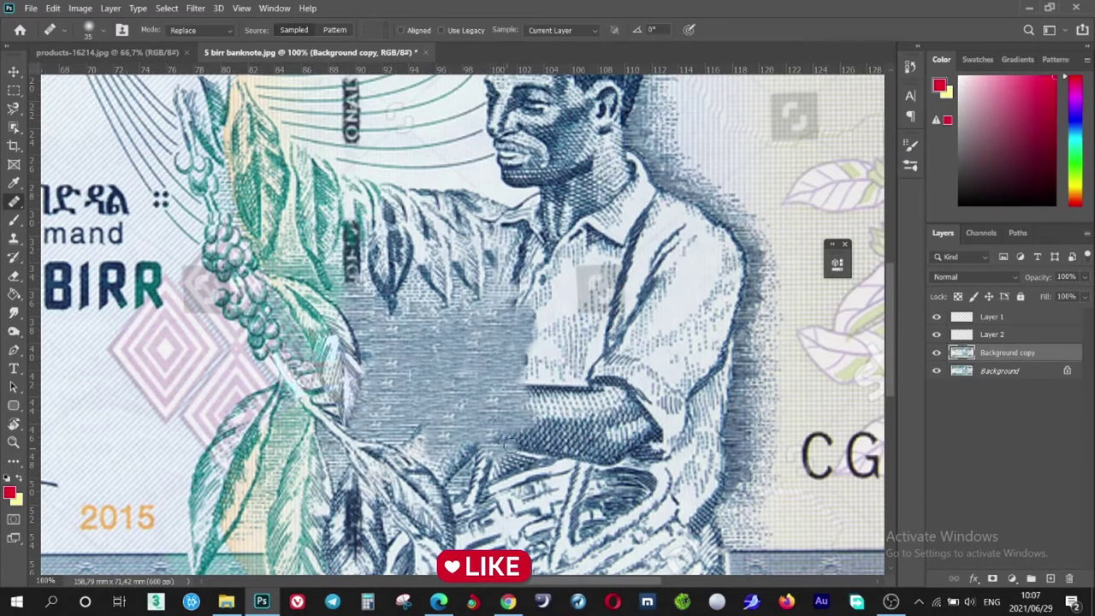
Fill the area beside the watermark with blue background texture
key("ctrl+minus")
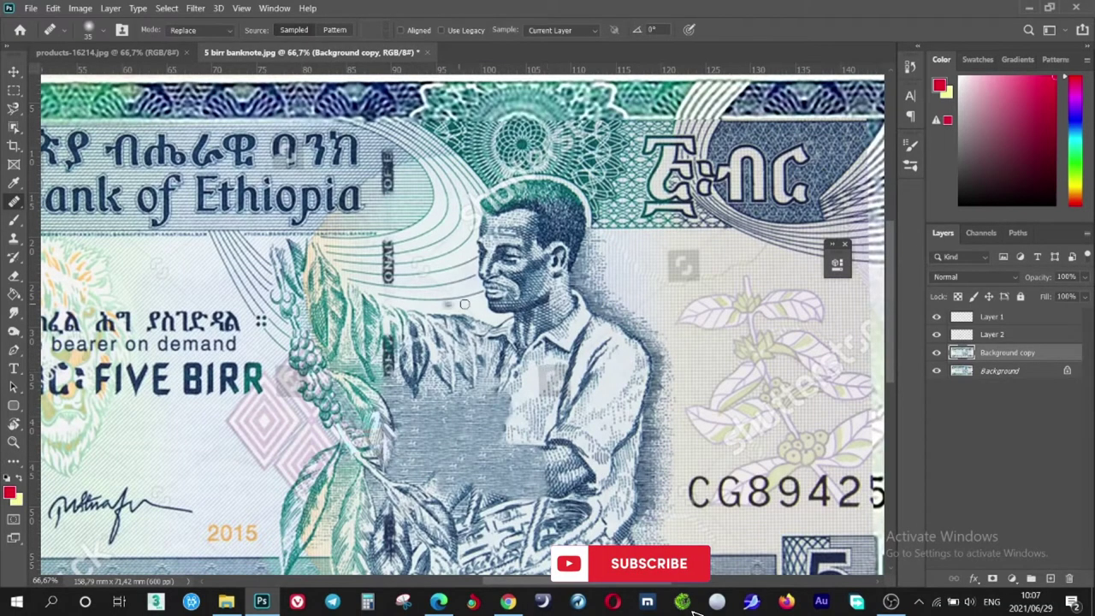
key("ctrl+minus")
key("ctrl+minus")
key("ctrl+plus")
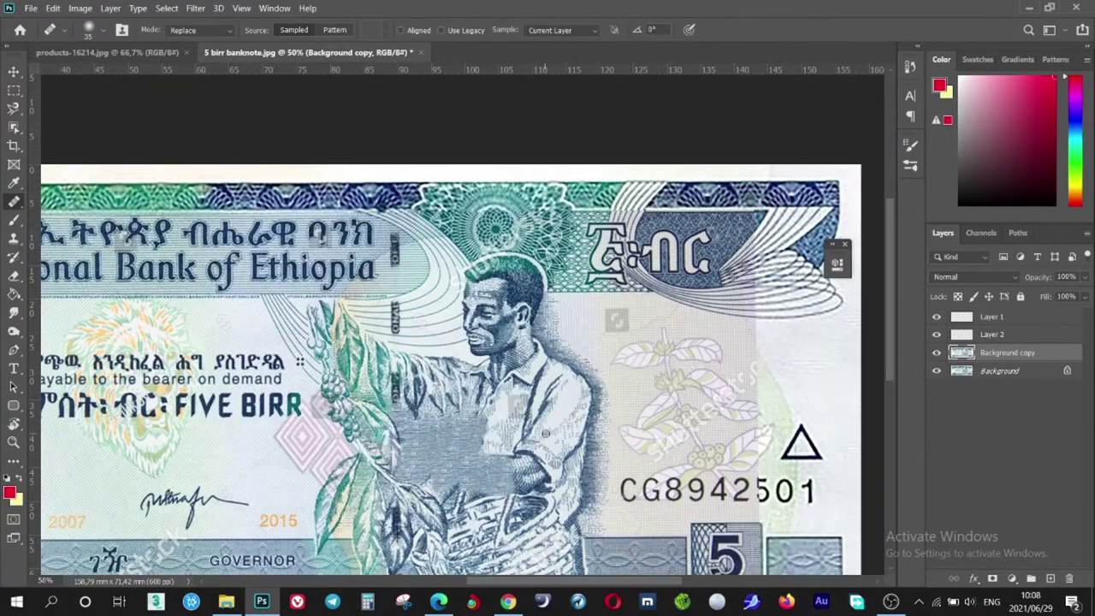
key("ctrl+plus")
key("ctrl+plus")
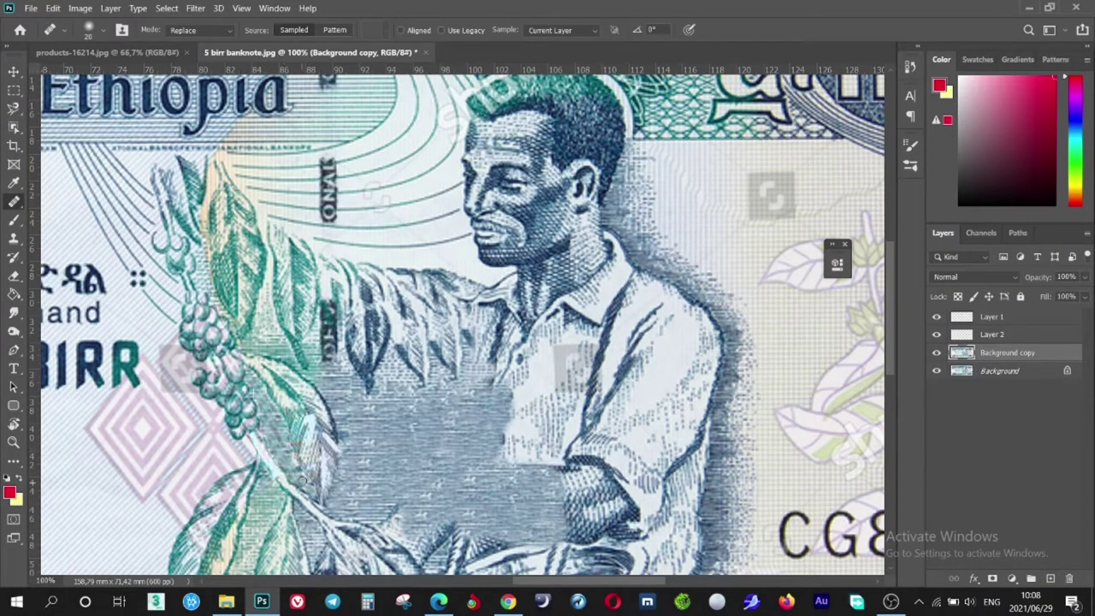
scroll(311, 464, "up", 2)
scroll(342, 445, "right", 2)
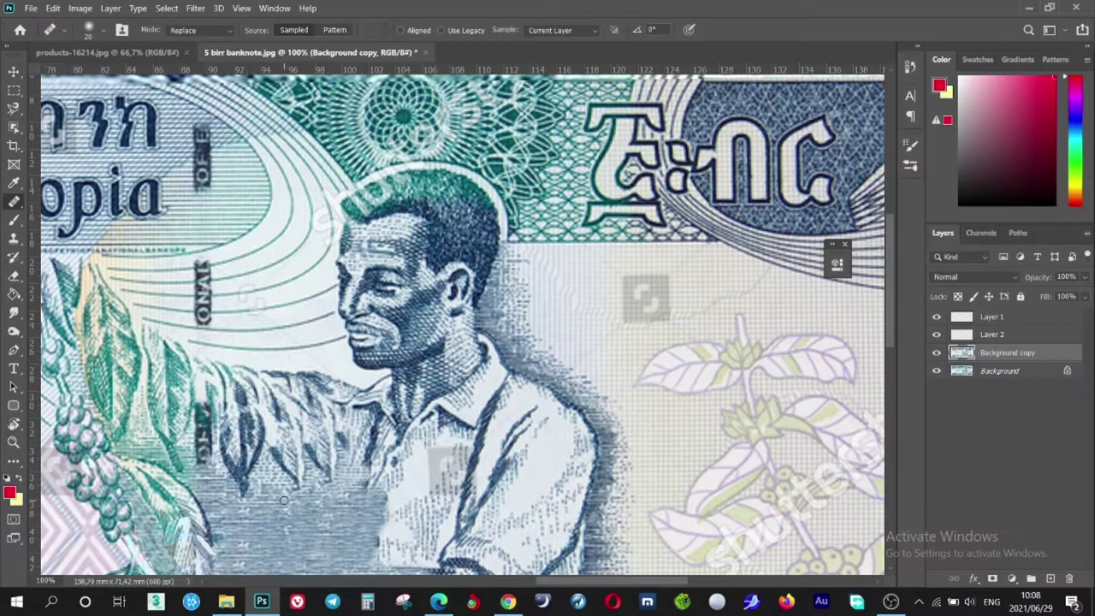
scroll(283, 500, "down", 1)
left_click_drag(354, 436, 357, 443)
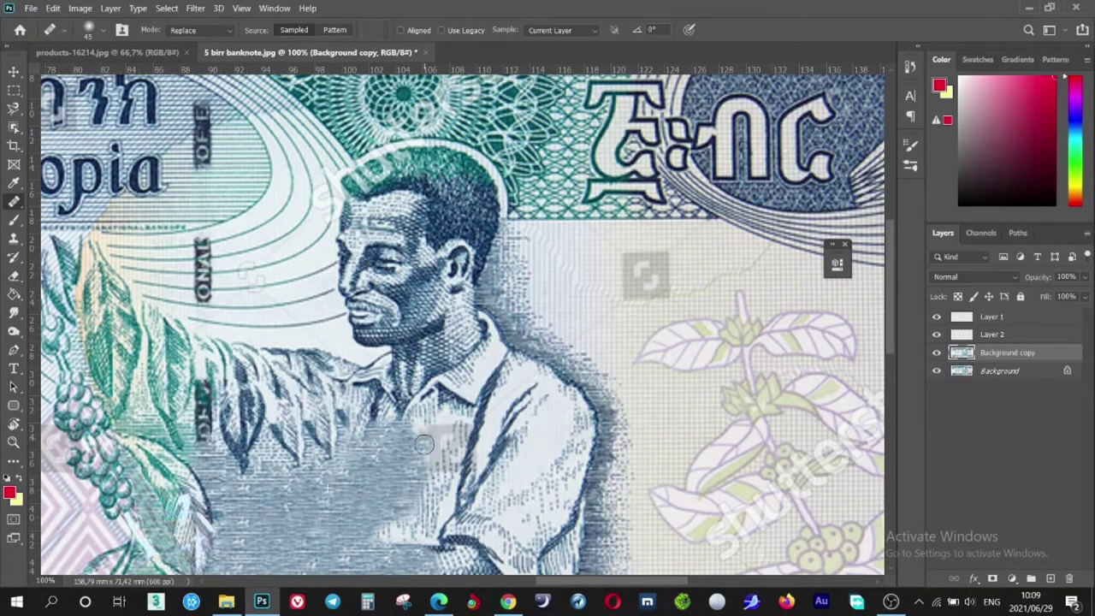
left_click_drag(385, 426, 441, 513)
scroll(267, 418, "down", 5)
left_click_drag(267, 418, 300, 432)
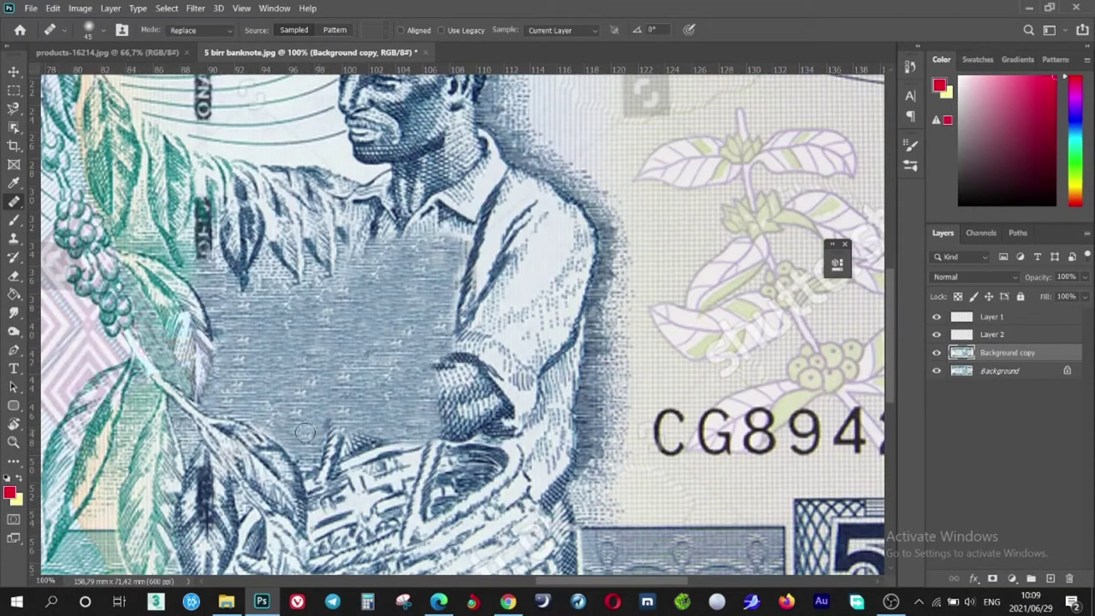
Retouch around the basket top, the shirt, and along the arm edge
scroll(317, 436, "down", 1)
scroll(369, 450, "down", 1)
left_click_drag(369, 453, 402, 380)
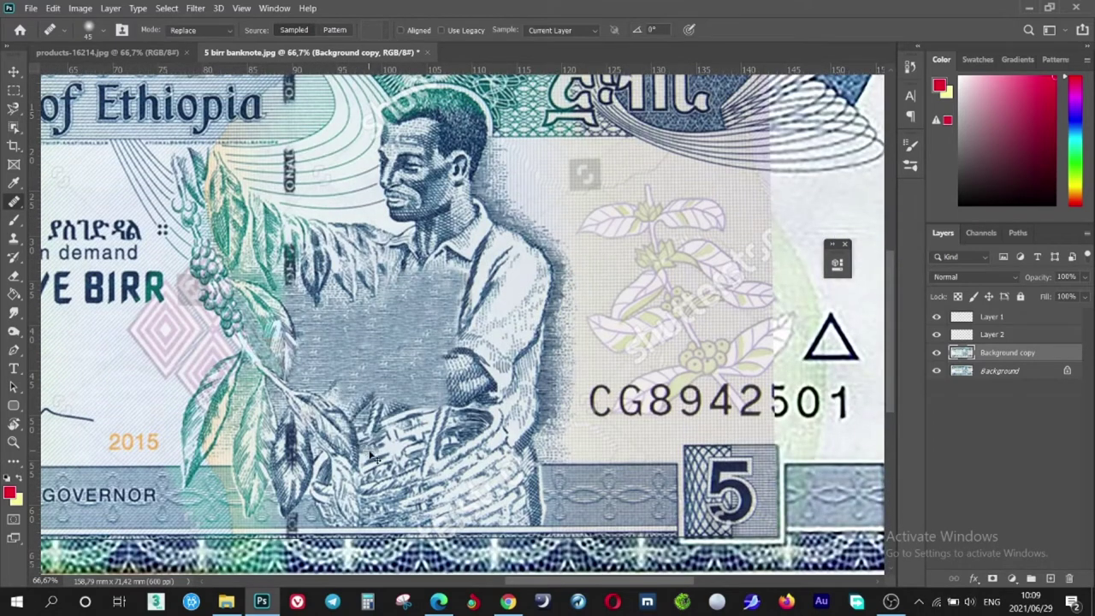
mouse_move(353, 410)
left_mouse_down()
mouse_move(418, 436)
mouse_move(432, 424)
left_mouse_up()
left_click_drag(405, 341, 436, 323)
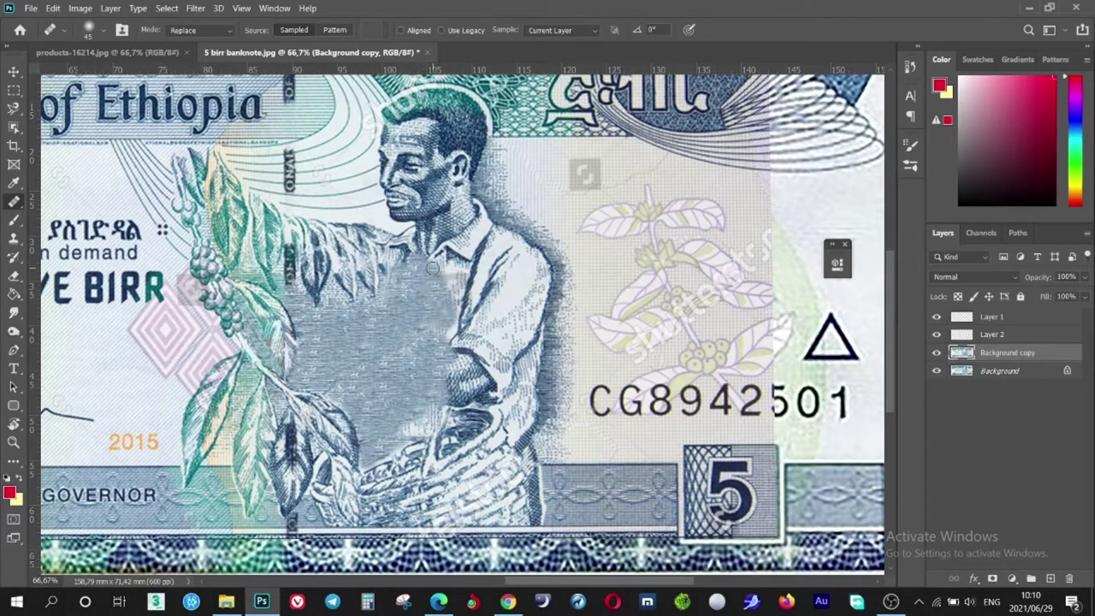
Smooth the chest below the chin, extend the patterned box over the hand, and lighten below the shirt
key("ctrl+plus")
mouse_move(402, 243)
left_mouse_down()
mouse_move(376, 197)
mouse_move(402, 206)
mouse_move(452, 275)
mouse_move(479, 402)
mouse_move(514, 316)
mouse_move(530, 385)
mouse_move(428, 513)
left_mouse_up()
mouse_move(438, 363)
left_mouse_down()
mouse_move(479, 479)
mouse_move(402, 539)
left_mouse_up()
scroll(402, 513, "down", 3)
mouse_move(342, 428)
left_mouse_down()
mouse_move(342, 488)
mouse_move(430, 483)
mouse_move(377, 419)
mouse_move(444, 420)
mouse_move(505, 461)
mouse_move(476, 404)
left_mouse_up()
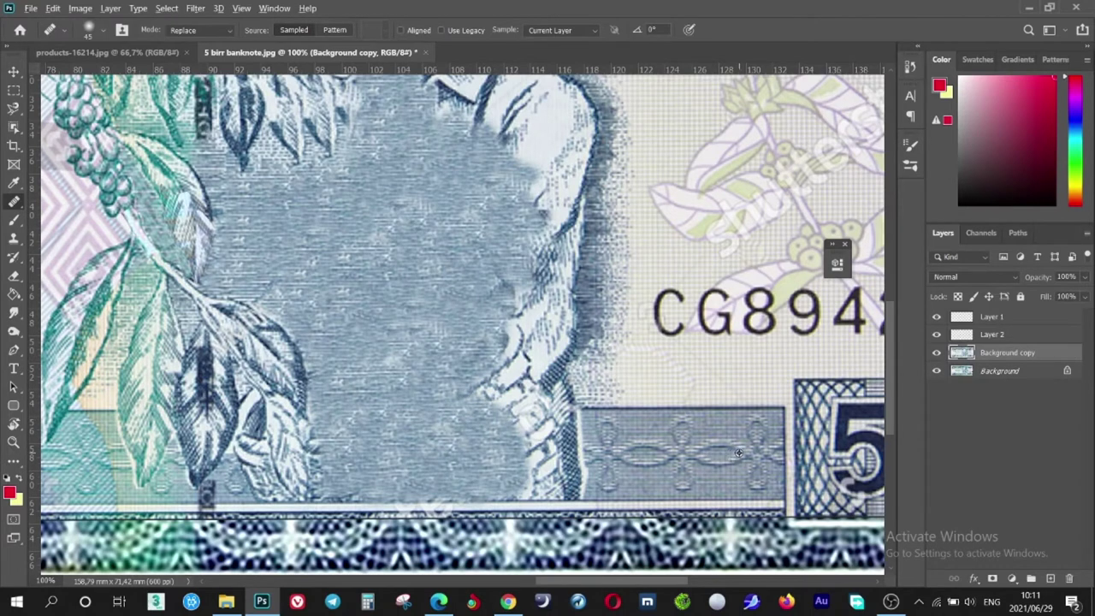
mouse_move(596, 454)
left_mouse_down()
mouse_move(488, 454)
mouse_move(570, 420)
mouse_move(568, 488)
mouse_move(513, 488)
mouse_move(479, 419)
mouse_move(471, 440)
mouse_move(390, 428)
mouse_move(342, 445)
mouse_move(435, 494)
mouse_move(325, 479)
mouse_move(342, 411)
mouse_move(479, 470)
mouse_move(503, 467)
left_mouse_up()
scroll(503, 466, "down", 3)
scroll(598, 445, "up", 2)
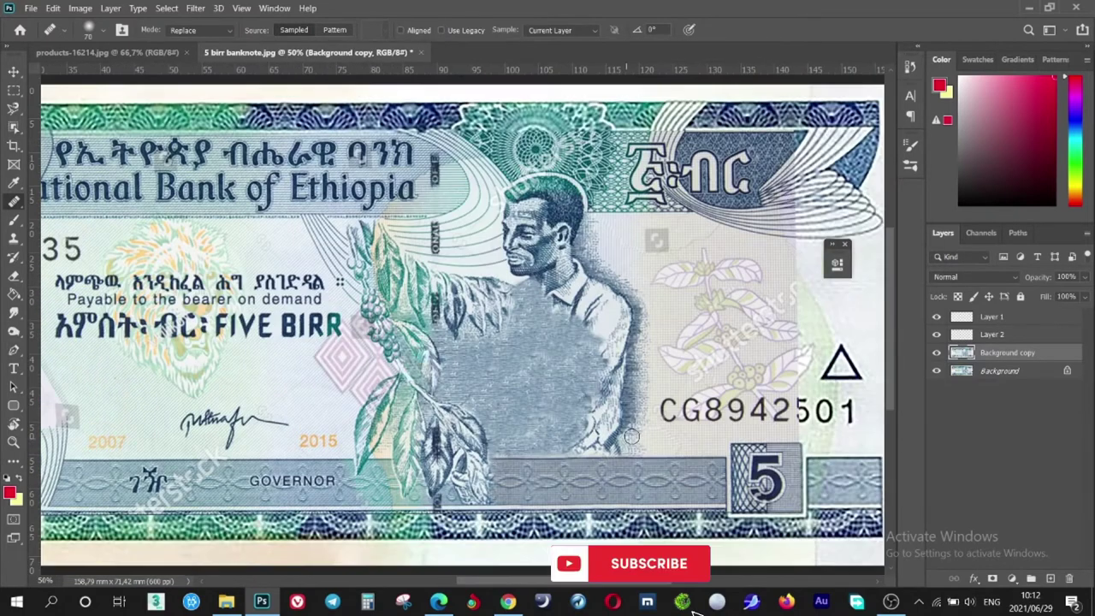
scroll(642, 434, "right", 1)
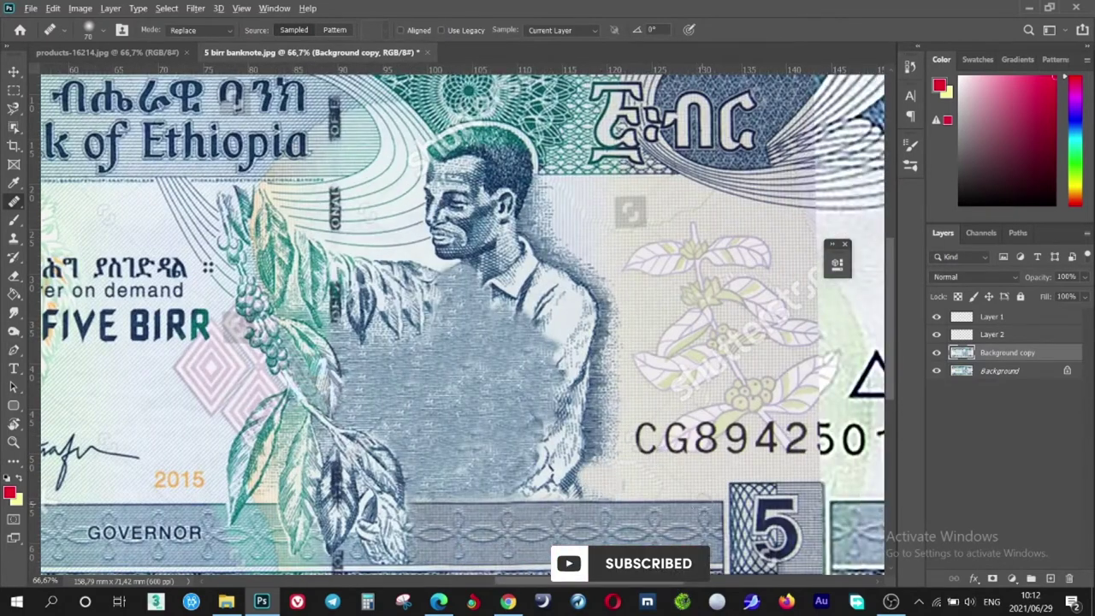
mouse_move(527, 503)
left_mouse_down()
mouse_move(548, 490)
mouse_move(428, 487)
mouse_move(566, 455)
mouse_move(438, 486)
mouse_move(661, 483)
mouse_move(603, 452)
mouse_move(451, 457)
mouse_move(496, 461)
mouse_move(615, 455)
mouse_move(419, 441)
mouse_move(616, 428)
left_mouse_up()
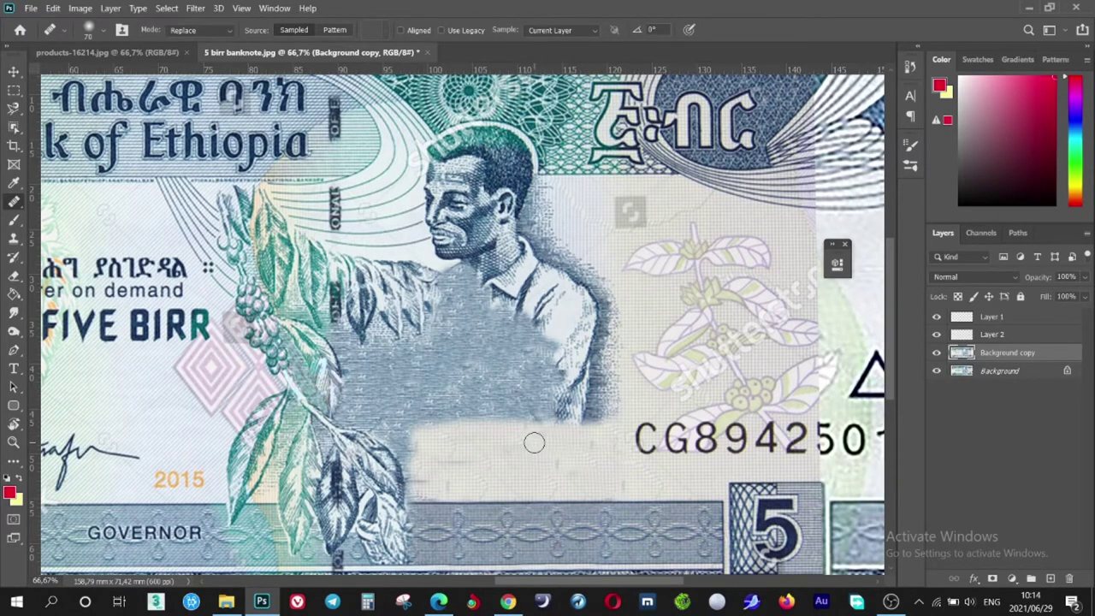
Clone light background over the dark area below the hand and right of the farmer, up to the neck
left_click_drag(599, 412, 568, 414)
mouse_move(594, 382)
left_mouse_down()
mouse_move(566, 283)
mouse_move(588, 334)
left_mouse_up()
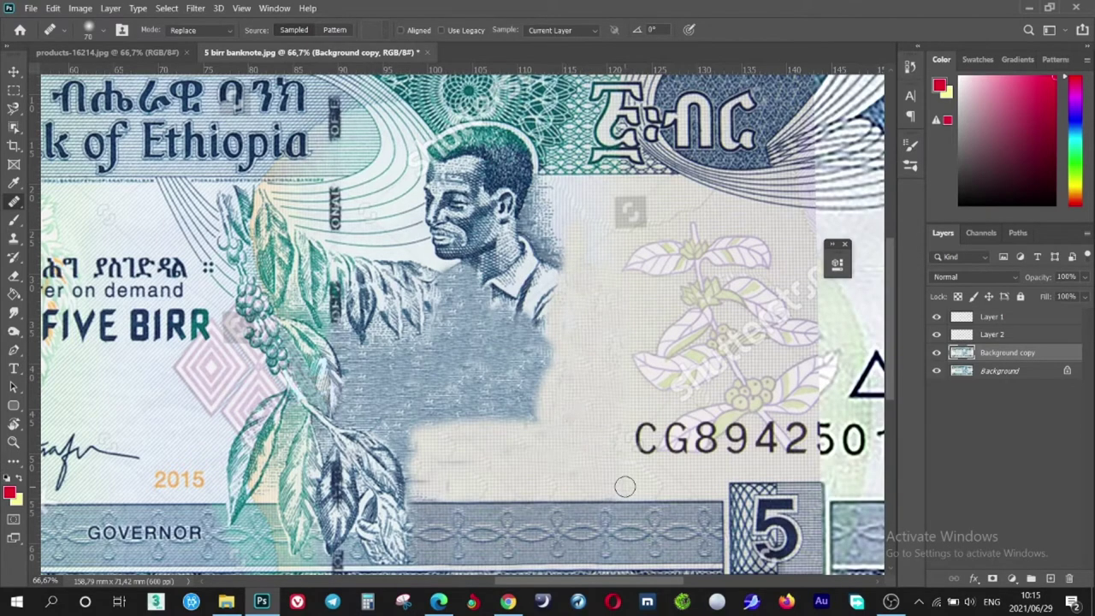
left_click_drag(531, 424, 548, 214)
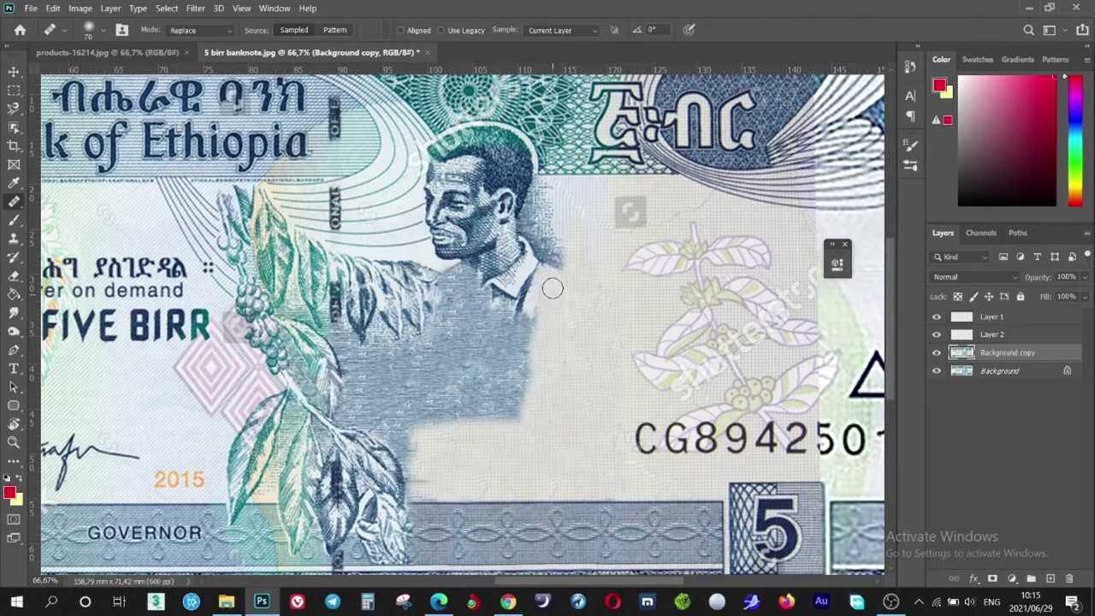
left_click_drag(578, 285, 509, 411)
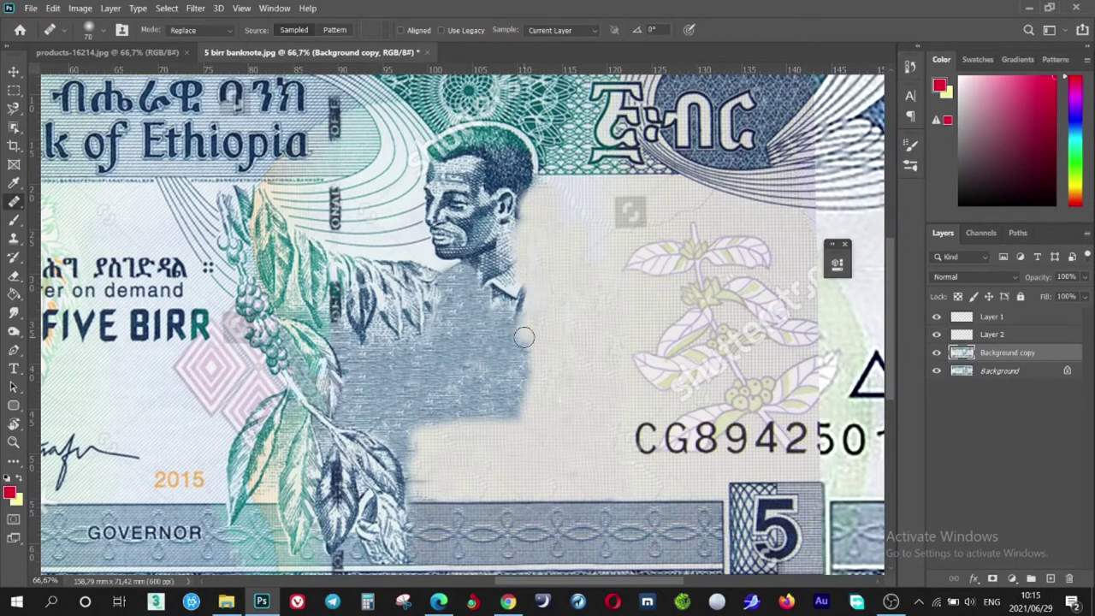
mouse_move(523, 244)
left_mouse_down()
mouse_move(444, 430)
mouse_move(428, 372)
mouse_move(385, 354)
mouse_move(440, 338)
left_mouse_up()
Zoom in and clone clean background along the leaf edges with a smaller brush
key("ctrl+plus")
key("ctrl+plus")
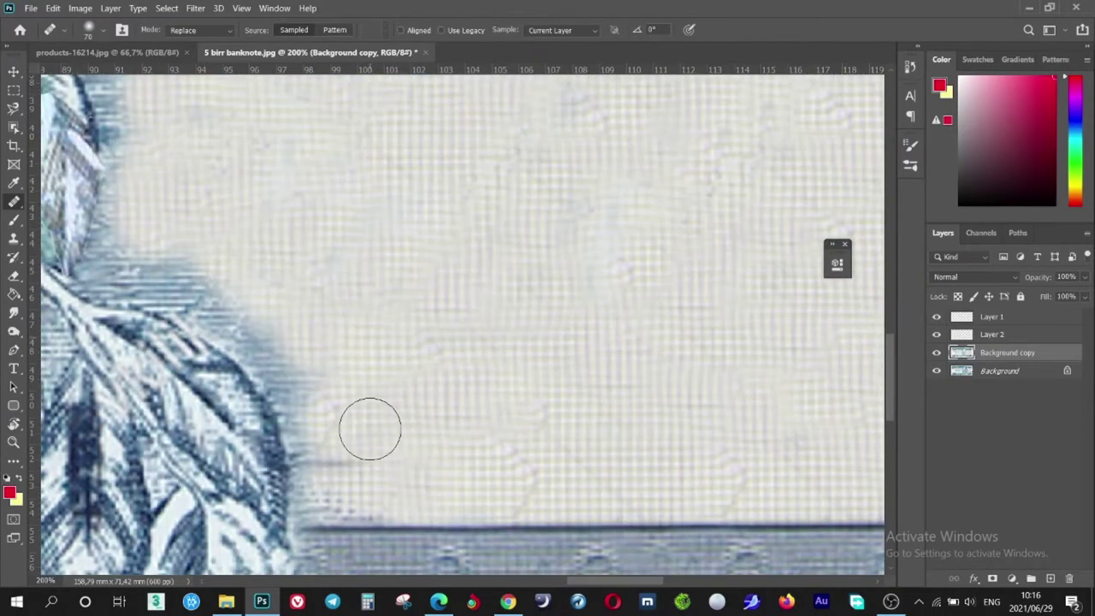
key("bracketleft")
key("bracketleft")
left_click_drag(298, 514, 79, 262)
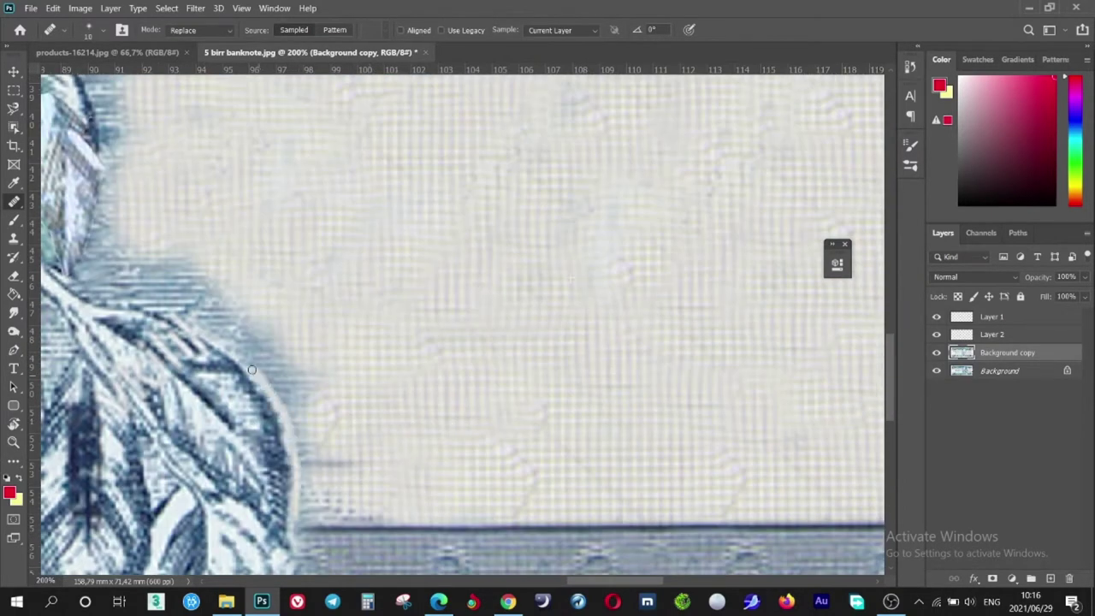
left_click_drag(79, 263, 193, 313)
left_click_drag(327, 316, 498, 444)
mouse_move(243, 316)
left_mouse_down()
mouse_move(200, 138)
mouse_move(194, 183)
mouse_move(248, 190)
mouse_move(261, 171)
mouse_move(323, 256)
mouse_move(351, 180)
mouse_move(332, 224)
mouse_move(407, 244)
mouse_move(286, 261)
mouse_move(240, 214)
mouse_move(200, 216)
left_mouse_up()
Undo the last few cloning strokes along the leaf edge
scroll(404, 326, "down", 3)
scroll(404, 326, "right", 2)
scroll(672, 573, "up", 2)
scroll(684, 573, "down", 2)
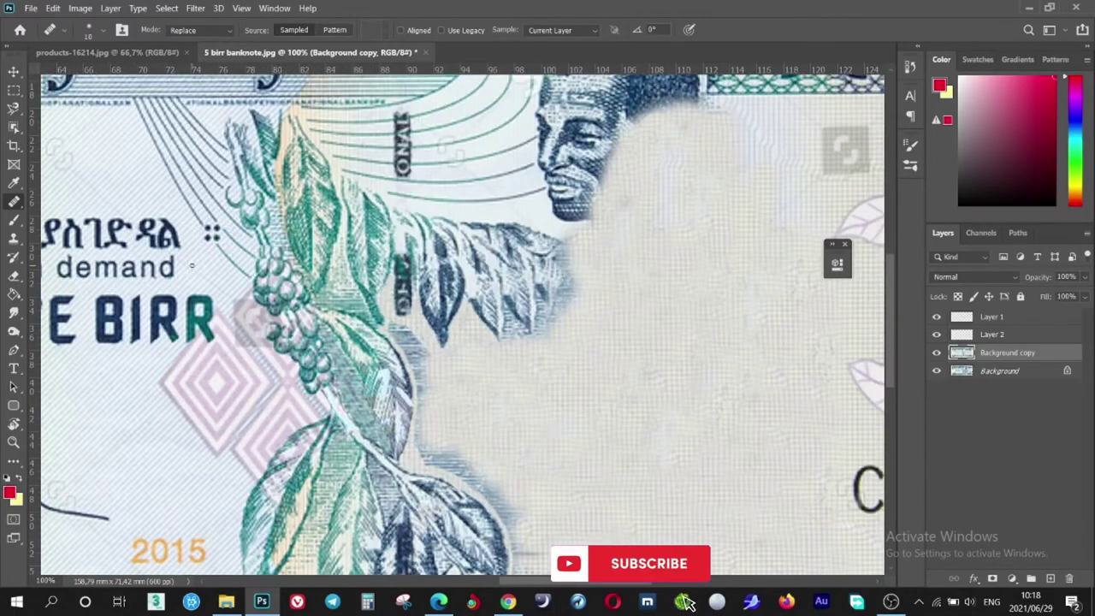
key("ctrl+z")
key("ctrl+z")
scroll(505, 425, "down", 1)
key("ctrl+z")
scroll(504, 426, "down", 1)
scroll(310, 336, "up", 2)
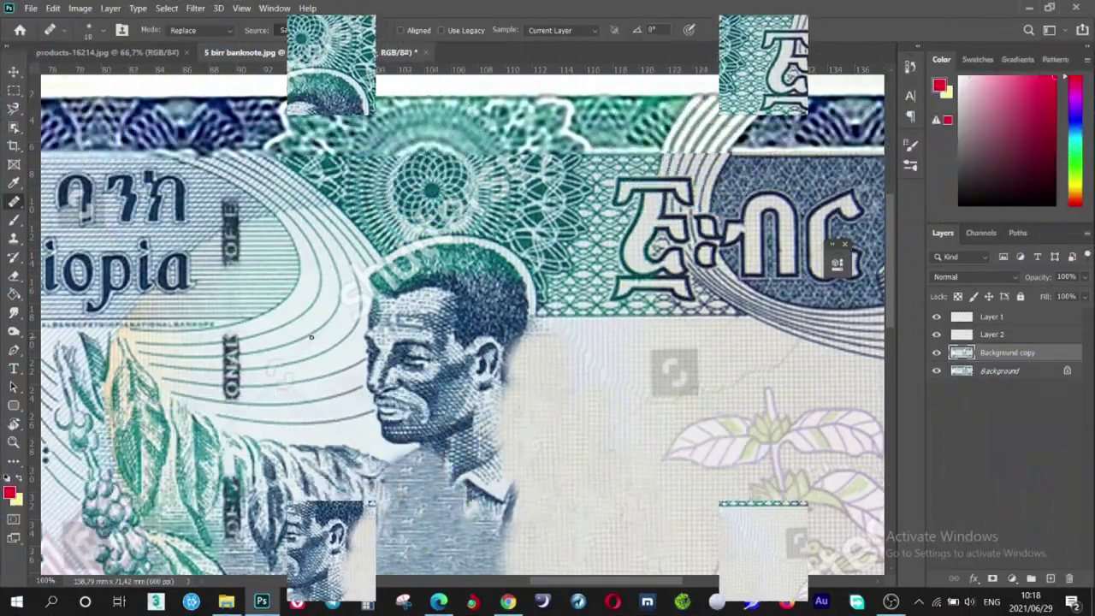
Lasso a piece of curved lines near the face onto a new layer, move it right and warp it
key("m")
key("l")
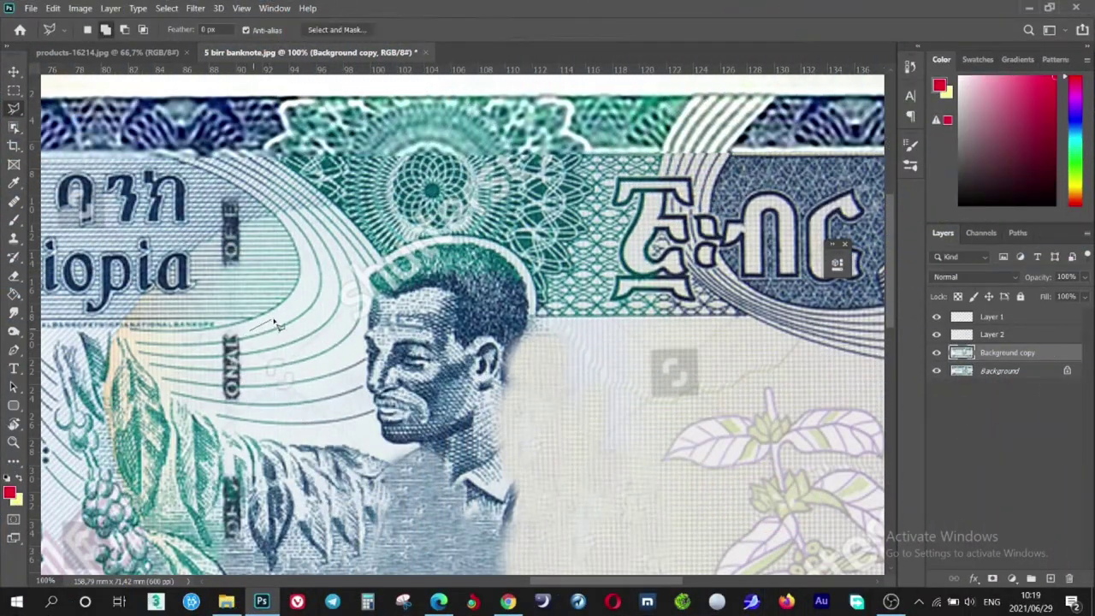
left_click_drag(261, 343, 257, 338)
key("ctrl+j")
key("v")
left_click_drag(316, 321, 367, 361)
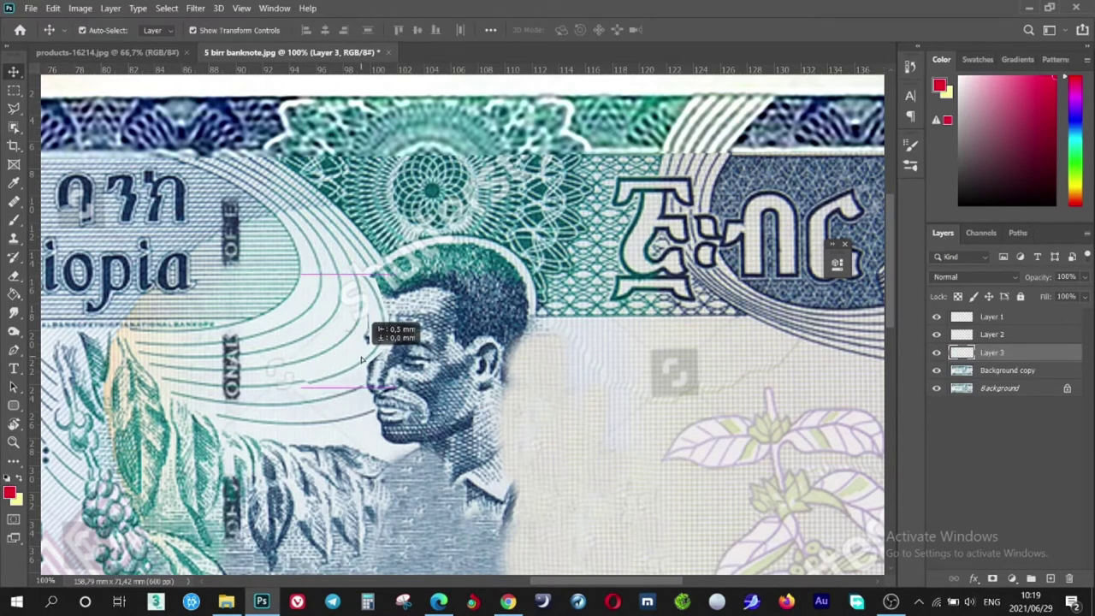
key("ctrl+t")
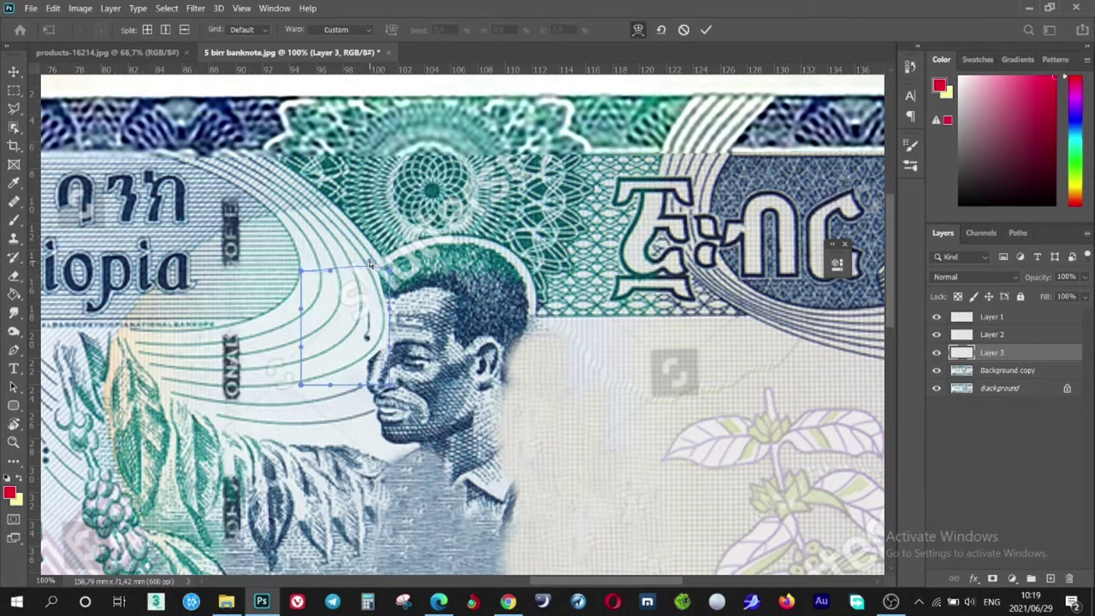
key("Return")
Duplicate the warped line piece twice, warping one copy and stretching the Layer 5 copy upward
key("ctrl+j")
left_click_drag(382, 274, 364, 257)
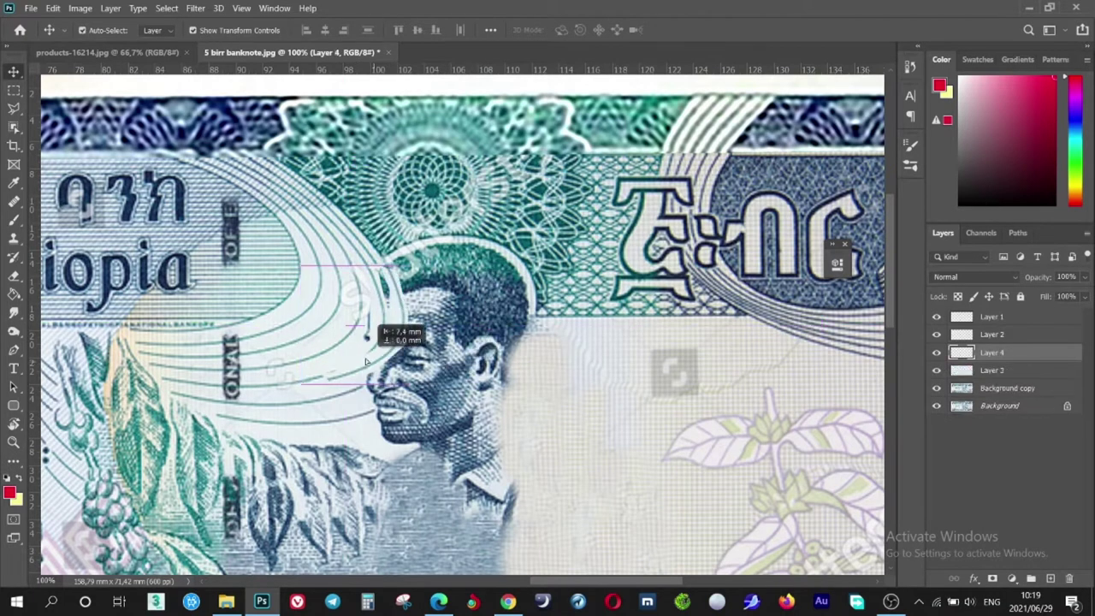
key("ctrl+t")
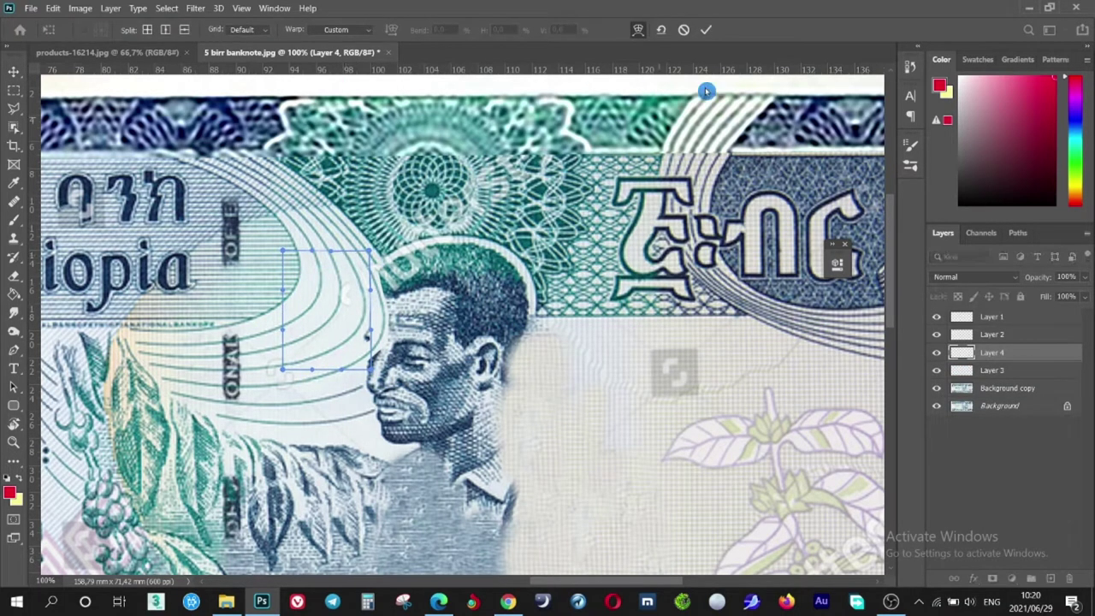
key("Return")
key("ctrl+j")
left_click_drag(298, 353, 391, 372)
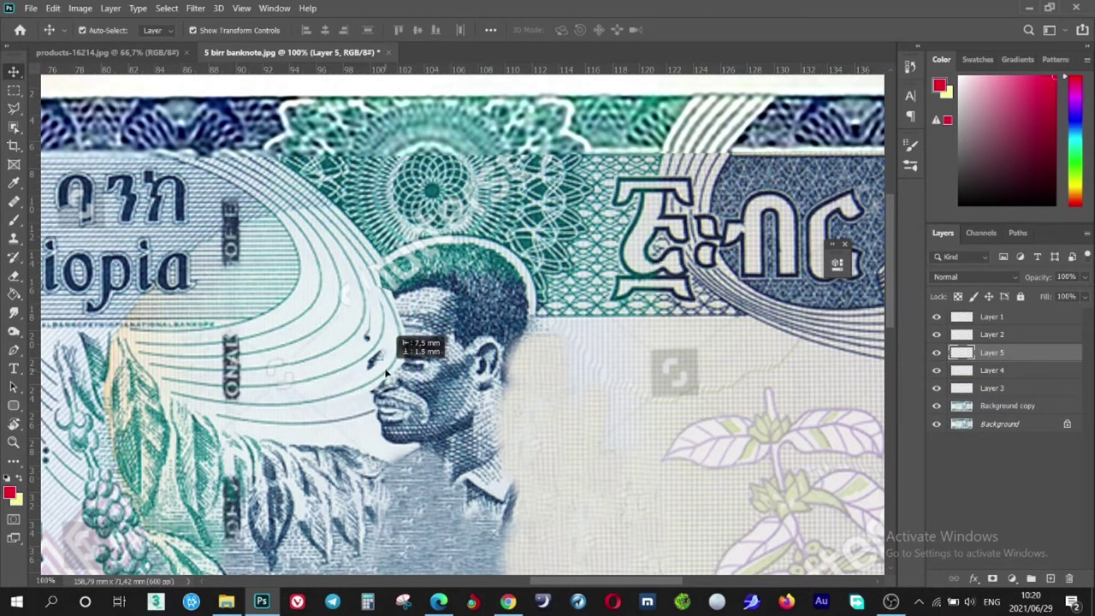
key("ctrl+t")
left_click_drag(360, 285, 360, 258)
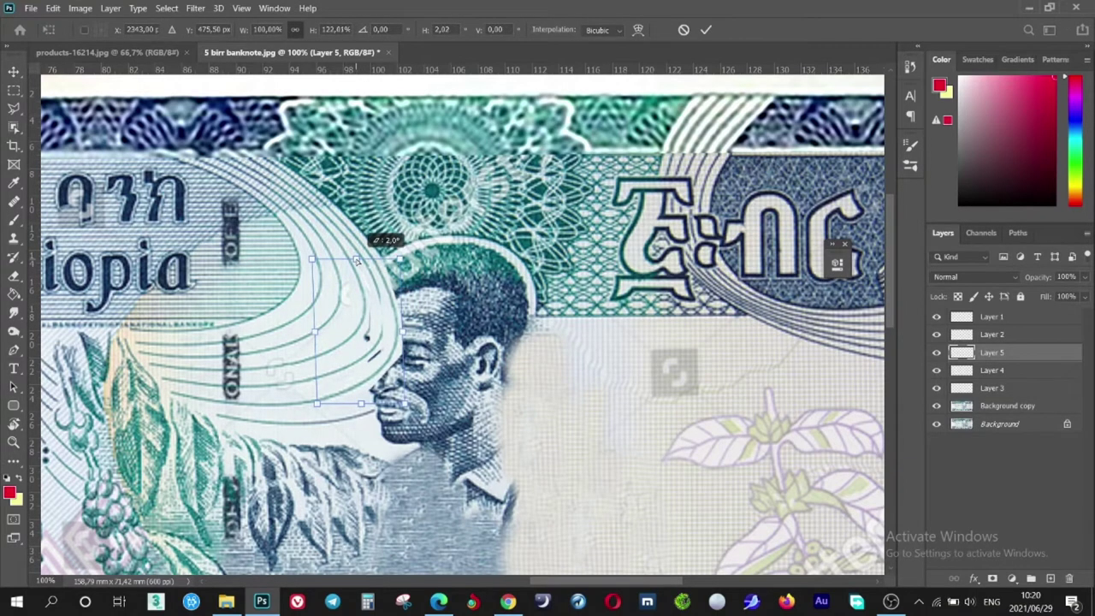
key("Return")
Add a layer mask to Layer 5 and set up a 10 px brush with swapped colours
left_click(1013, 577)
key("b")
right_click(509, 358)
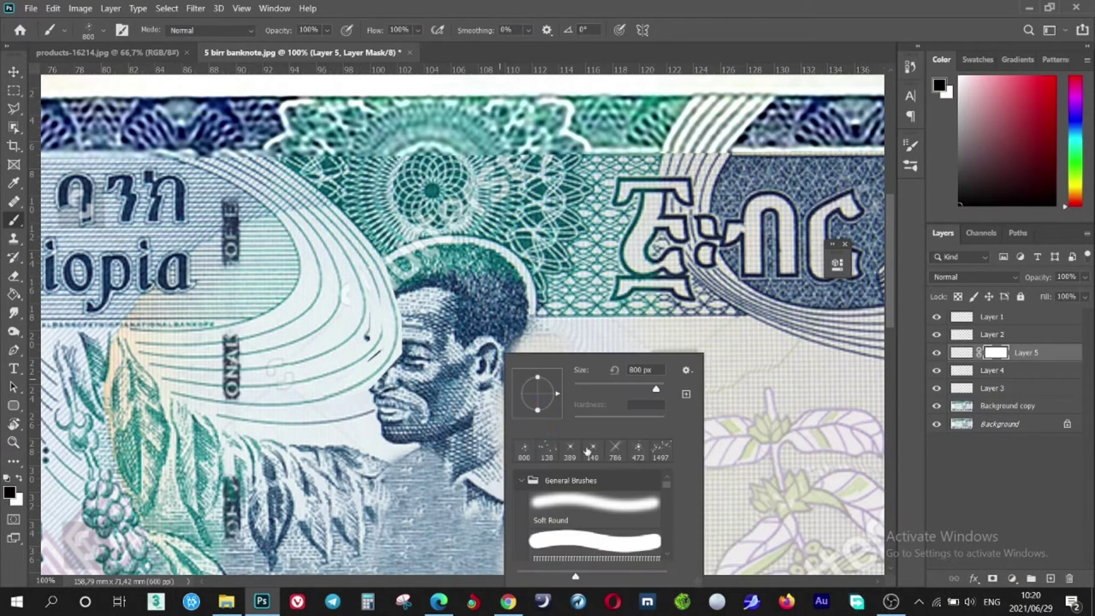
double_click(639, 370)
type("10")
key("Return")
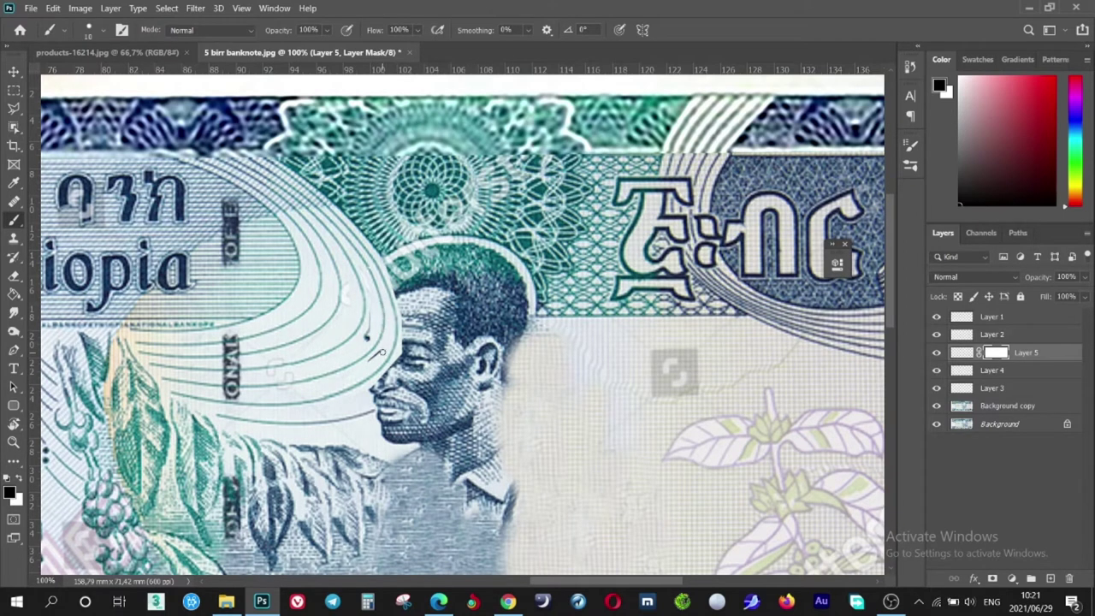
key("x")
Duplicate the line piece again, shift it right, rotate slightly, and add an empty layer below Layer 3
key("v")
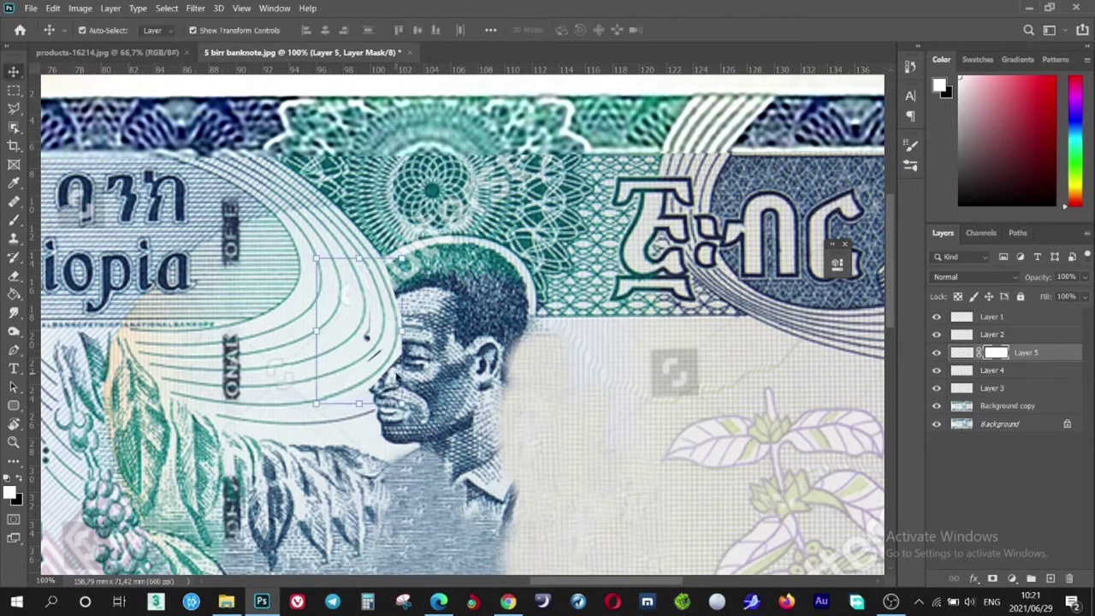
left_click_drag(396, 376, 428, 378)
key("ctrl+t")
left_click_drag(385, 272, 379, 271)
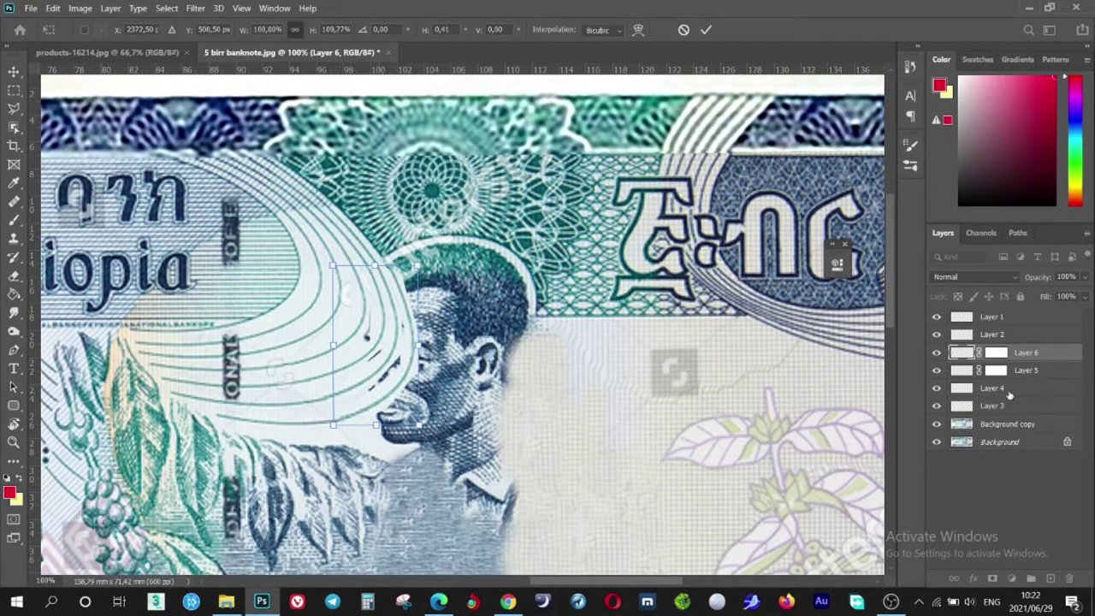
left_click(1009, 406)
left_click(1050, 579, "ctrl")
key("b")
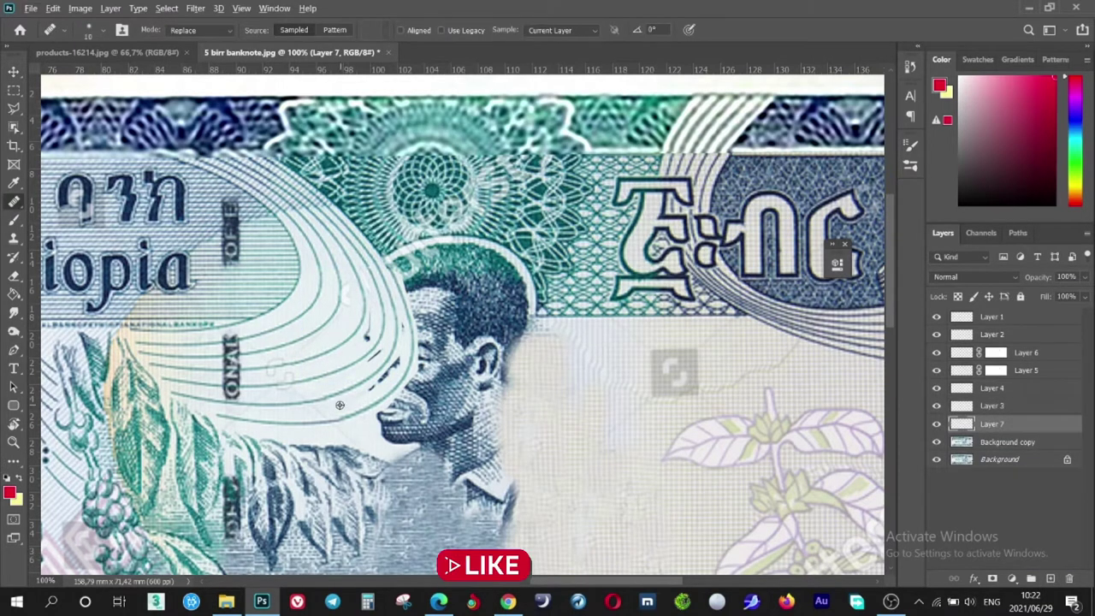
With a 20 px healing brush on Background copy, heal away the farmer's chin, mouth and jaw
left_click(390, 369, "alt")
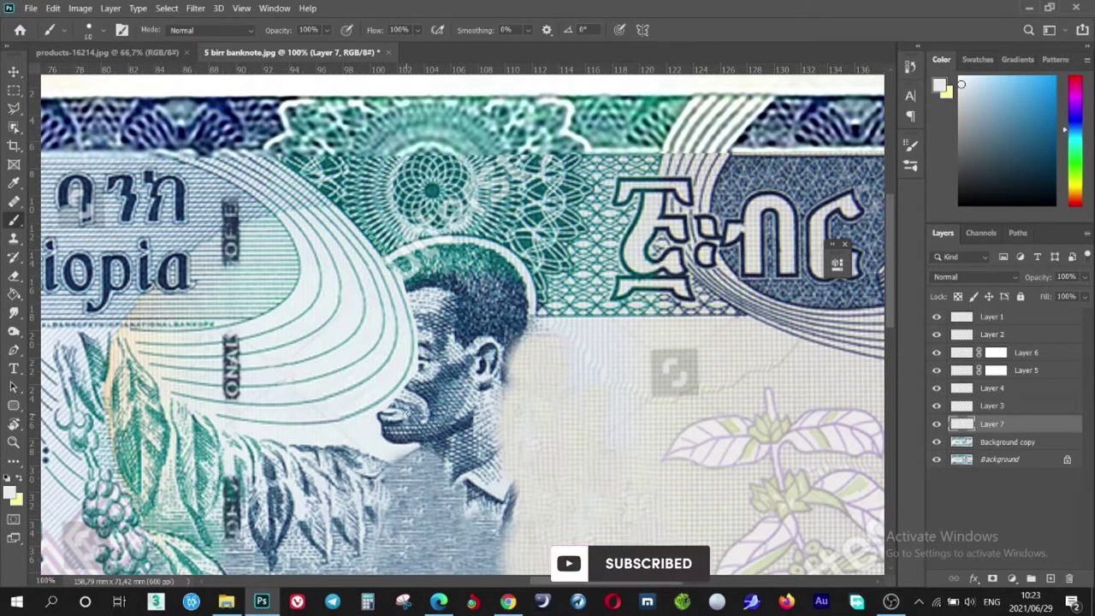
left_click(1006, 441)
left_click(13, 202)
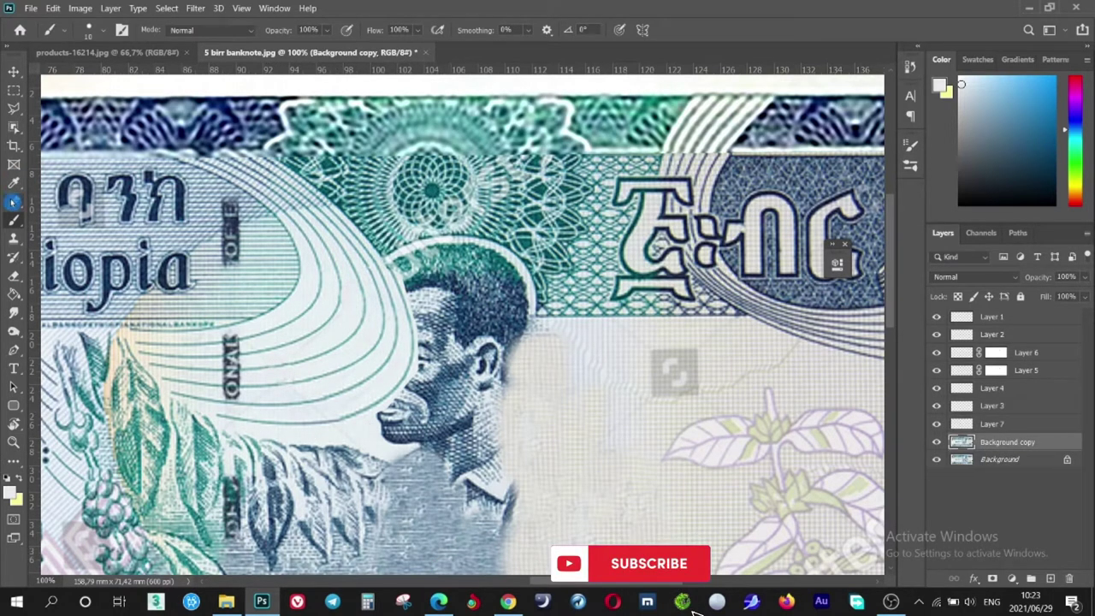
key("bracketright")
key("bracketright")
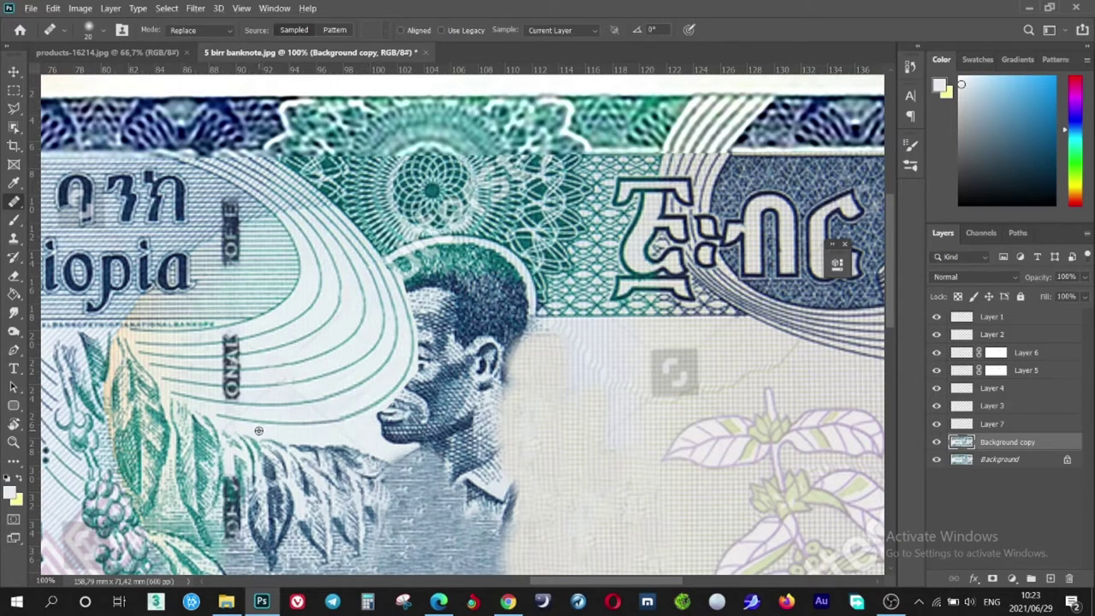
left_click_drag(409, 418, 467, 421)
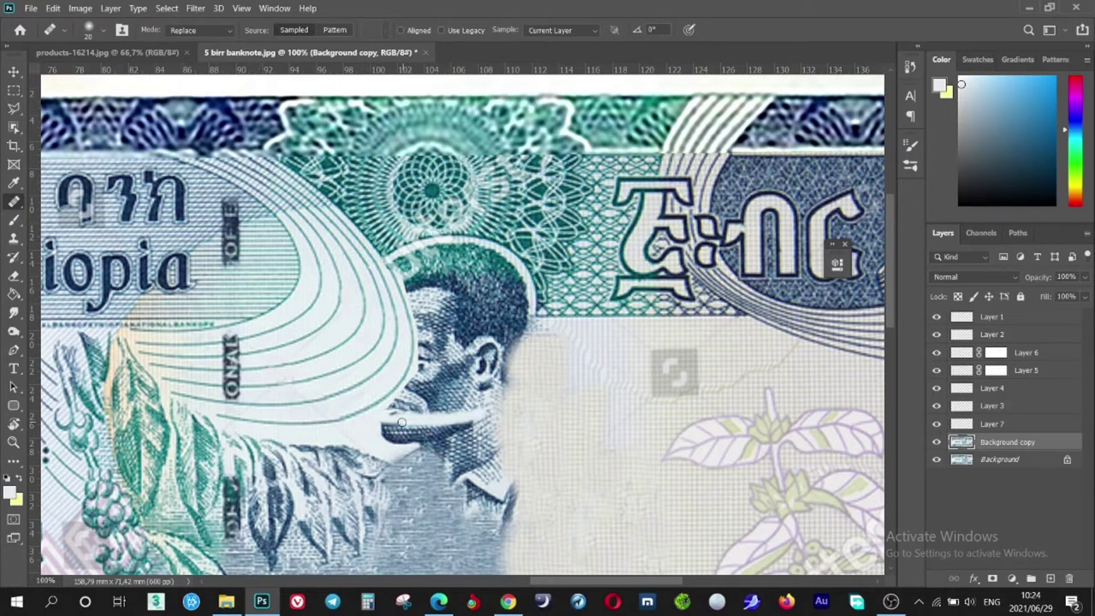
mouse_move(387, 411)
left_mouse_down()
mouse_move(425, 411)
mouse_move(454, 430)
left_mouse_up()
left_click_drag(391, 405, 483, 395)
mouse_move(402, 387)
left_mouse_down()
mouse_move(490, 382)
mouse_move(464, 383)
left_mouse_up()
mouse_move(401, 440)
left_mouse_down()
mouse_move(462, 443)
mouse_move(466, 454)
left_mouse_up()
mouse_move(397, 462)
left_mouse_down()
mouse_move(479, 458)
mouse_move(462, 474)
left_mouse_up()
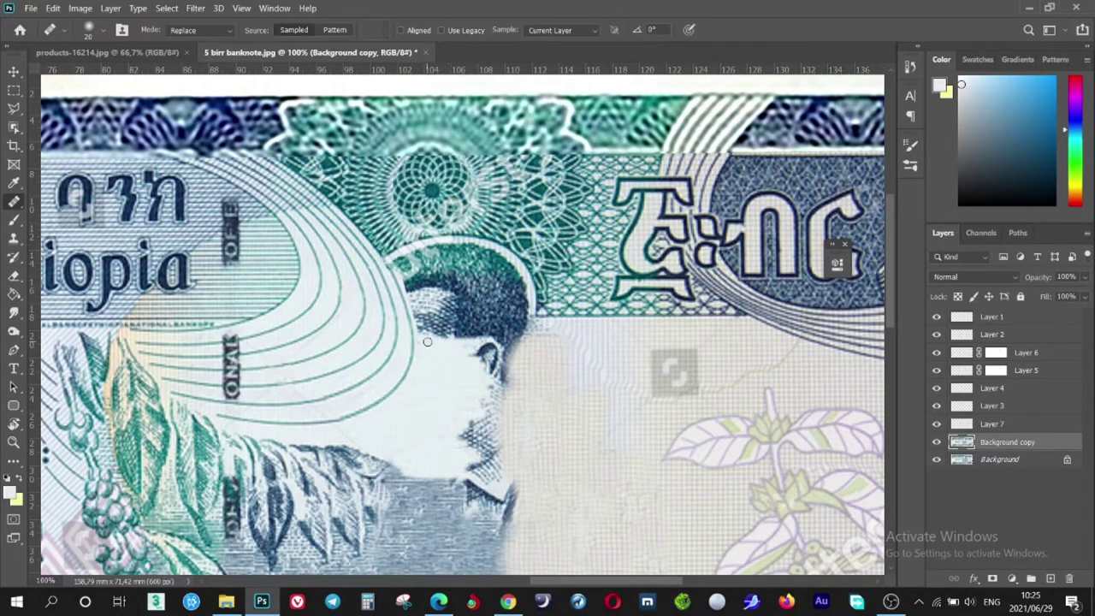
Remove the dark strip below the hairline and heal the remaining face edge
left_click_drag(418, 329, 479, 328)
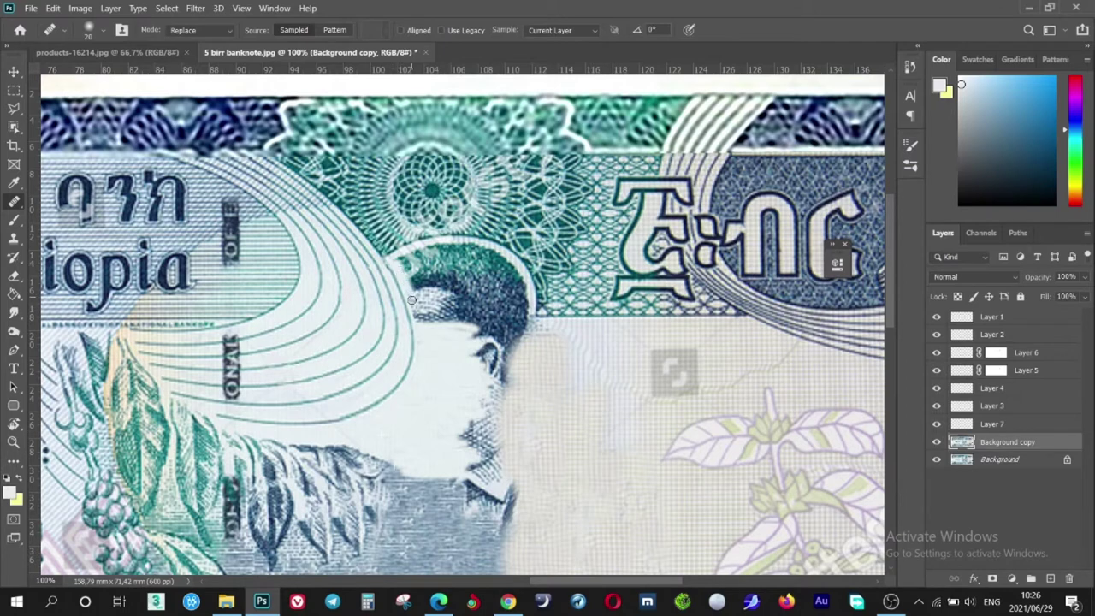
left_click_drag(420, 329, 472, 326)
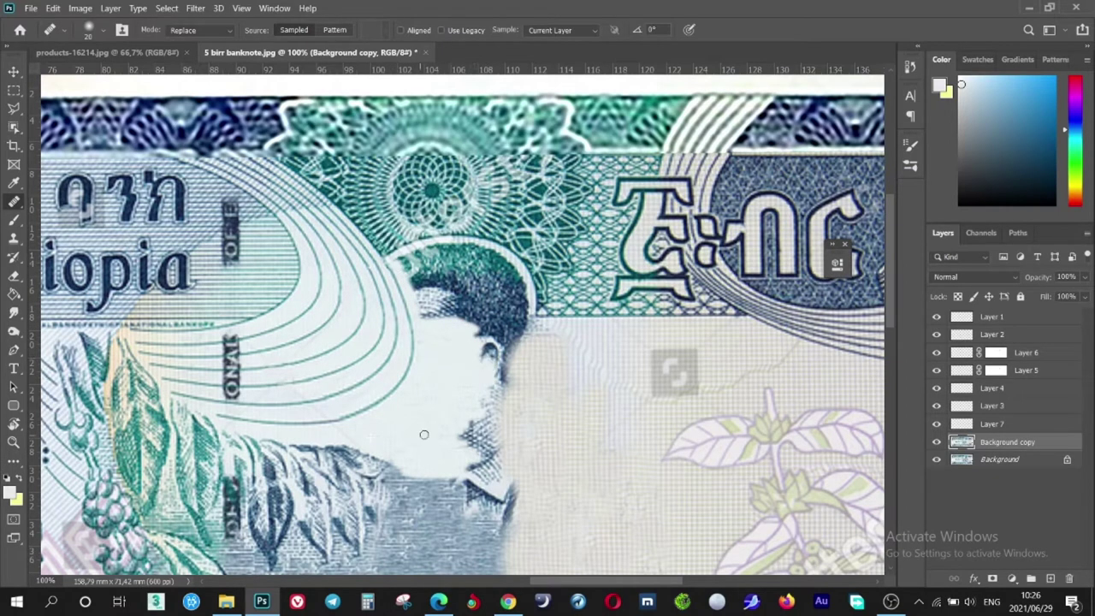
left_click_drag(476, 434, 464, 481)
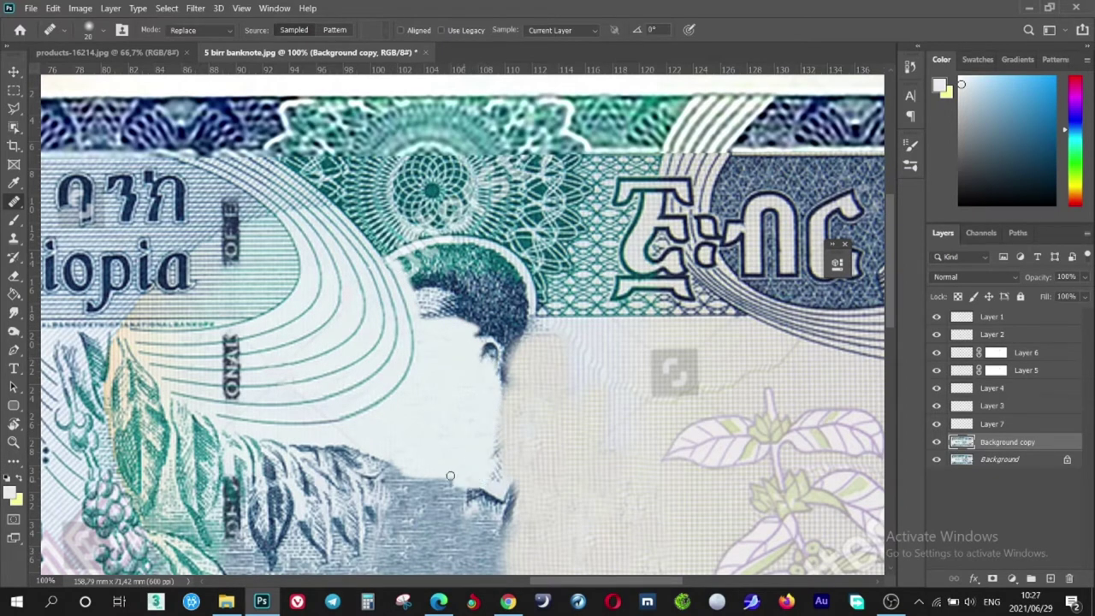
key("ctrl+minus")
scroll(451, 372, "up", 2)
key("ctrl+plus")
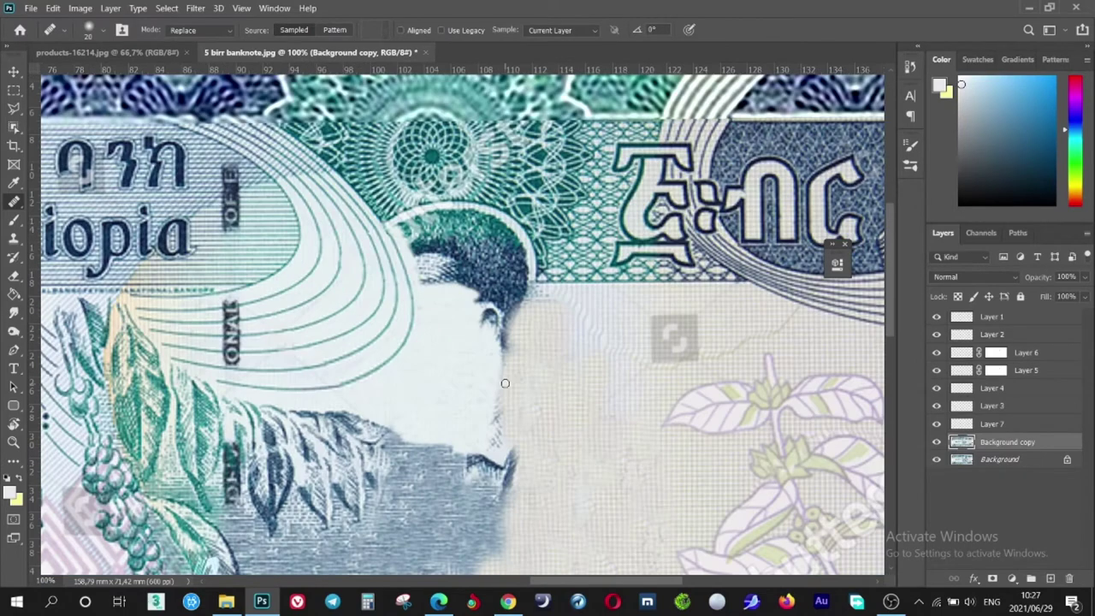
Zoom in on the hair and rosette area and clone background texture over the dark hair tip
mouse_move(489, 513)
left_mouse_down()
mouse_move(496, 342)
mouse_move(457, 445)
left_mouse_up()
scroll(474, 454, "down", 1)
scroll(454, 471, "up", 2)
scroll(456, 389, "down", 1)
key("ctrl+plus")
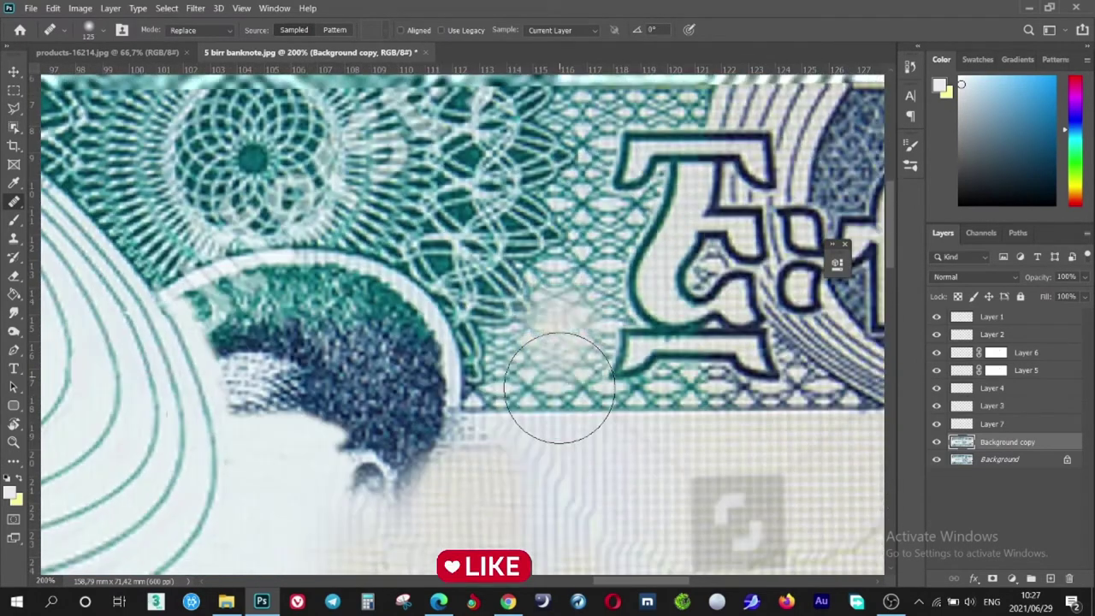
scroll(557, 384, "up", 2)
key("ctrl+minus")
key("ctrl+minus")
key("ctrl+minus")
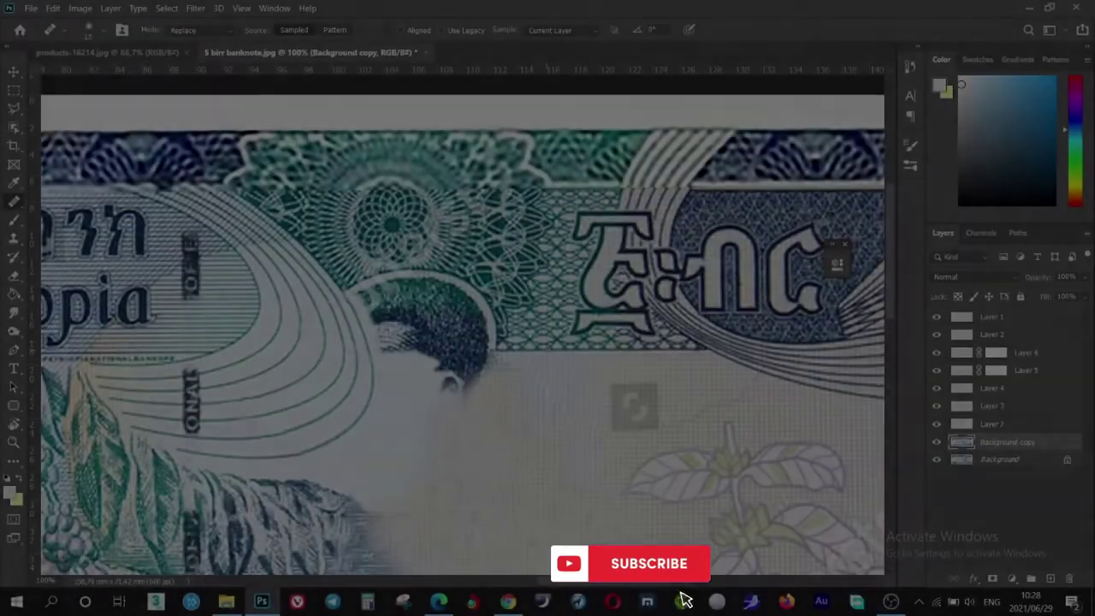
key("ctrl+plus")
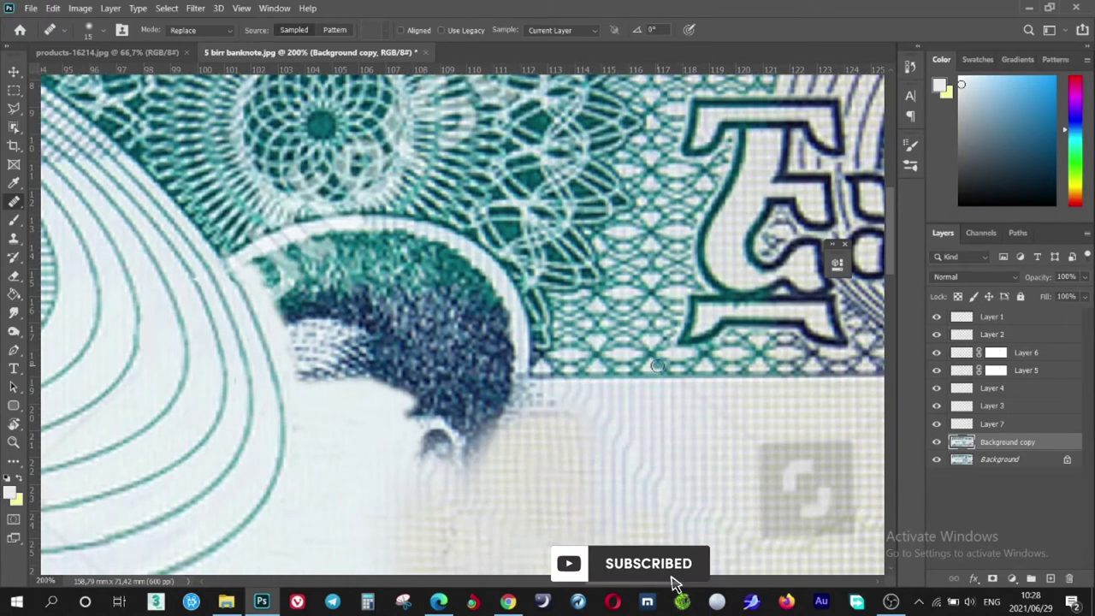
mouse_move(540, 376)
left_mouse_down()
mouse_move(519, 393)
mouse_move(491, 342)
left_mouse_up()
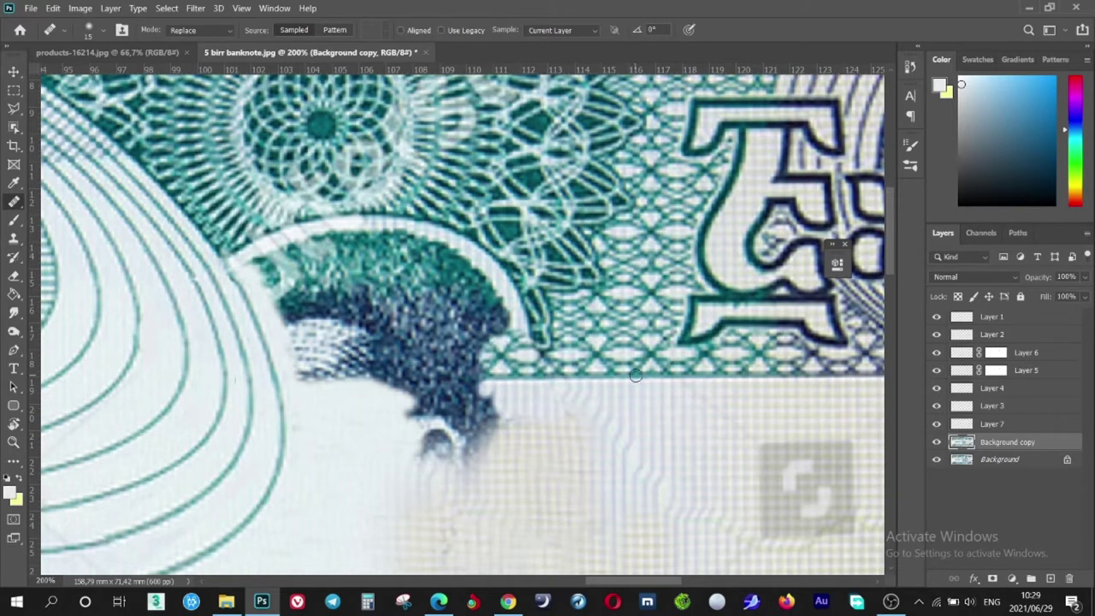
Clone light background and diamond pattern over the remaining dark hair edge and spots
left_click_drag(498, 376, 452, 402)
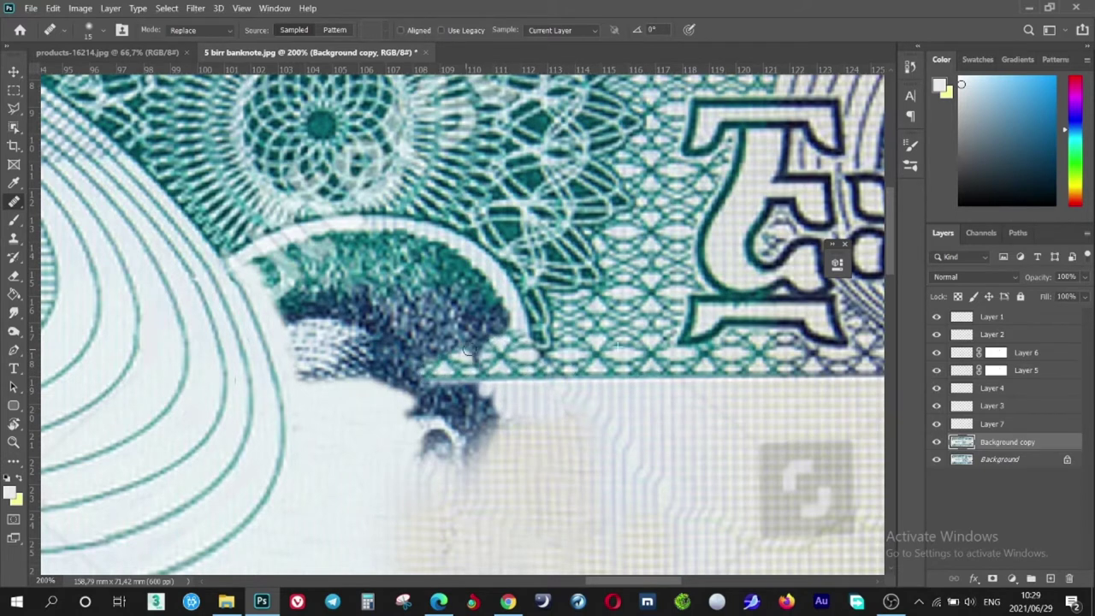
mouse_move(452, 402)
left_mouse_down()
mouse_move(403, 408)
mouse_move(405, 375)
left_mouse_up()
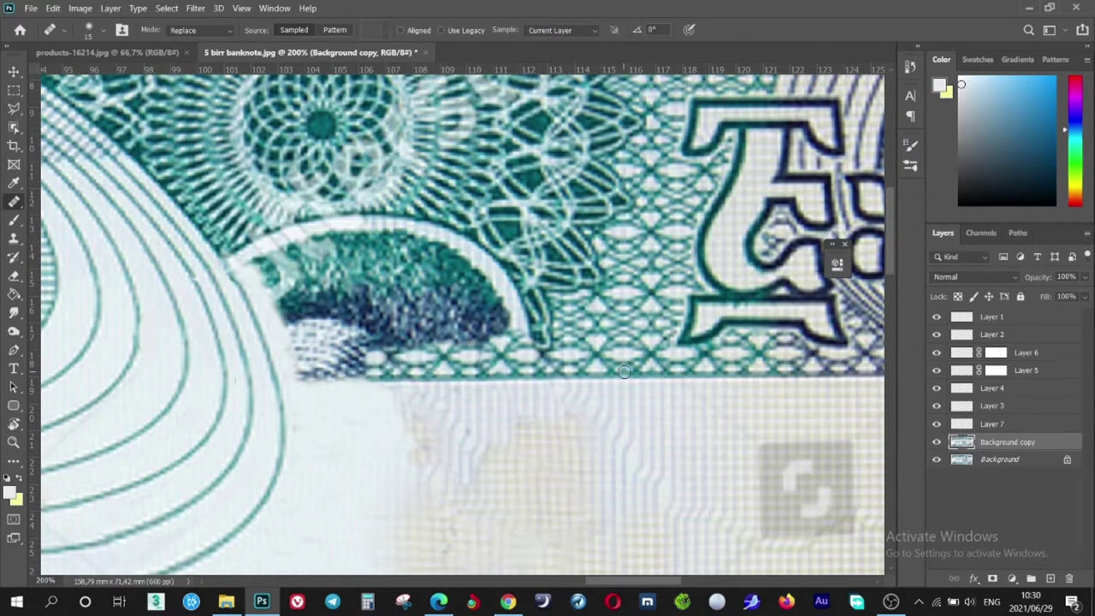
mouse_move(413, 377)
left_mouse_down()
mouse_move(291, 359)
mouse_move(377, 343)
mouse_move(458, 346)
left_mouse_up()
scroll(458, 346, "up", 2)
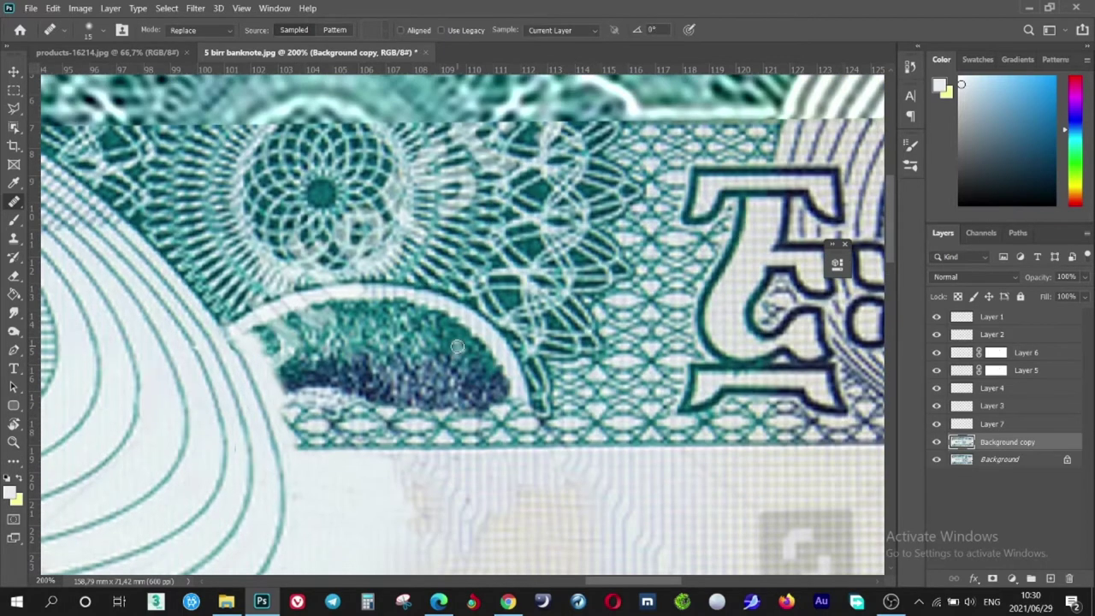
Select a wedge of the rosette pattern with Polygonal Lasso, trimming its edge with Magnetic Lasso
left_click(14, 108)
left_click(325, 181)
left_click(655, 150)
left_click(639, 406)
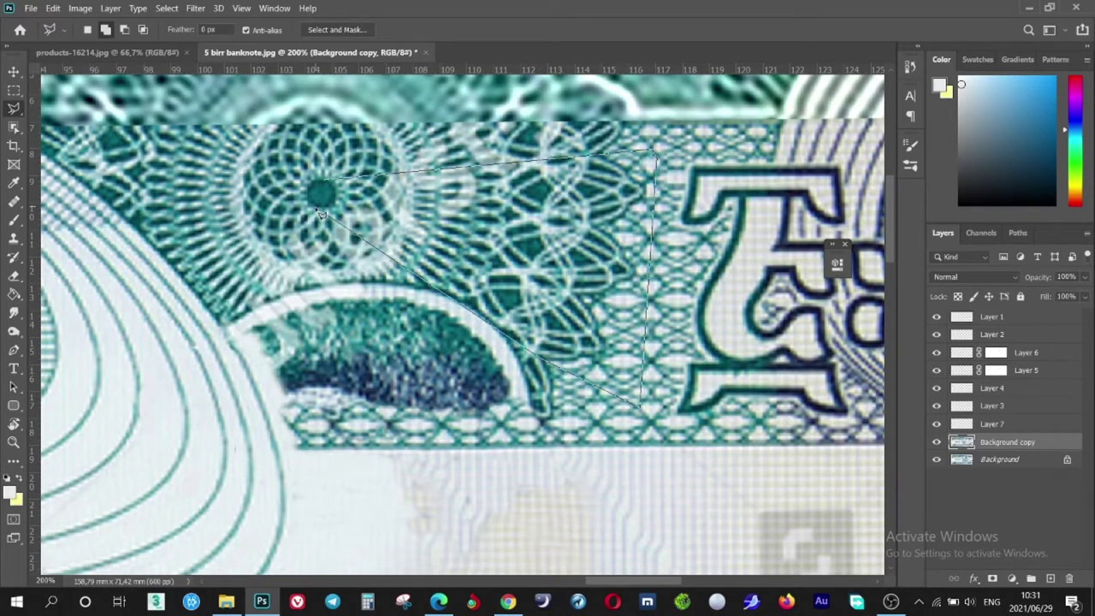
right_click(17, 108)
left_click(69, 139)
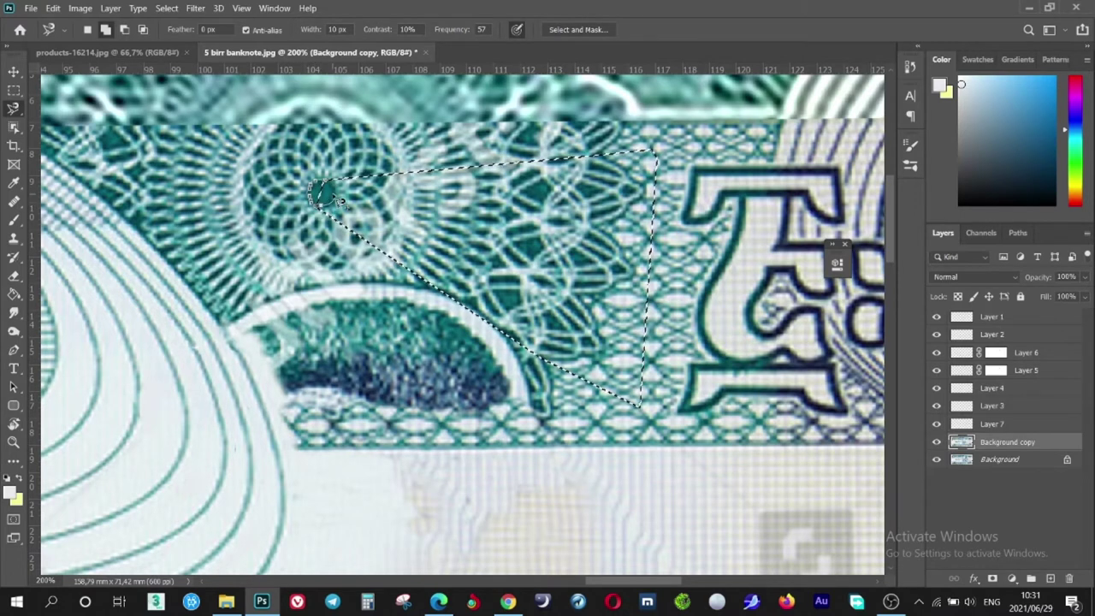
left_click(124, 29)
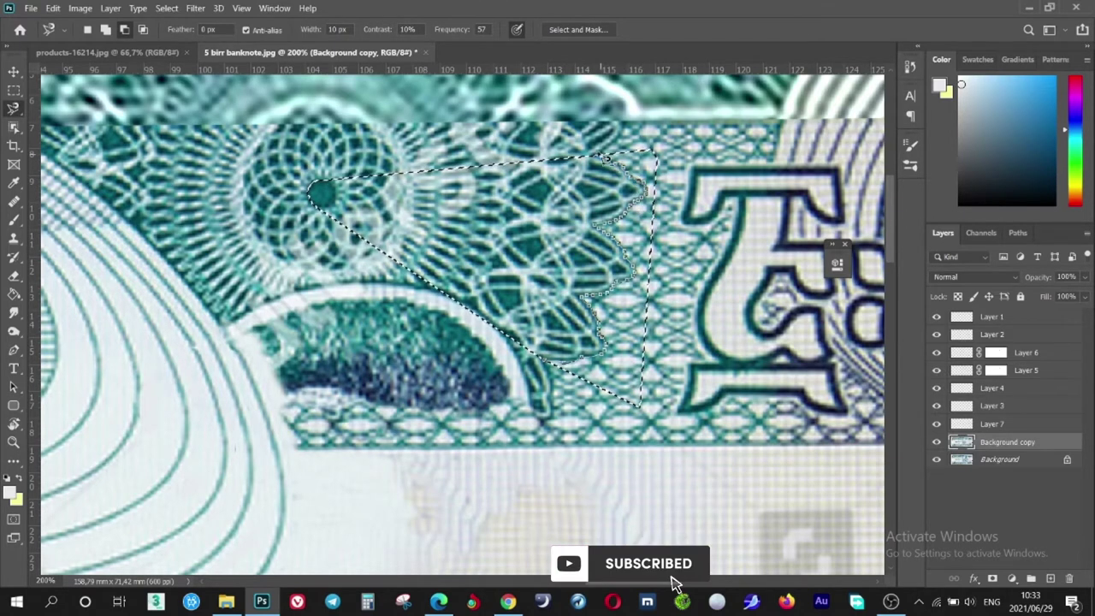
left_click(565, 379)
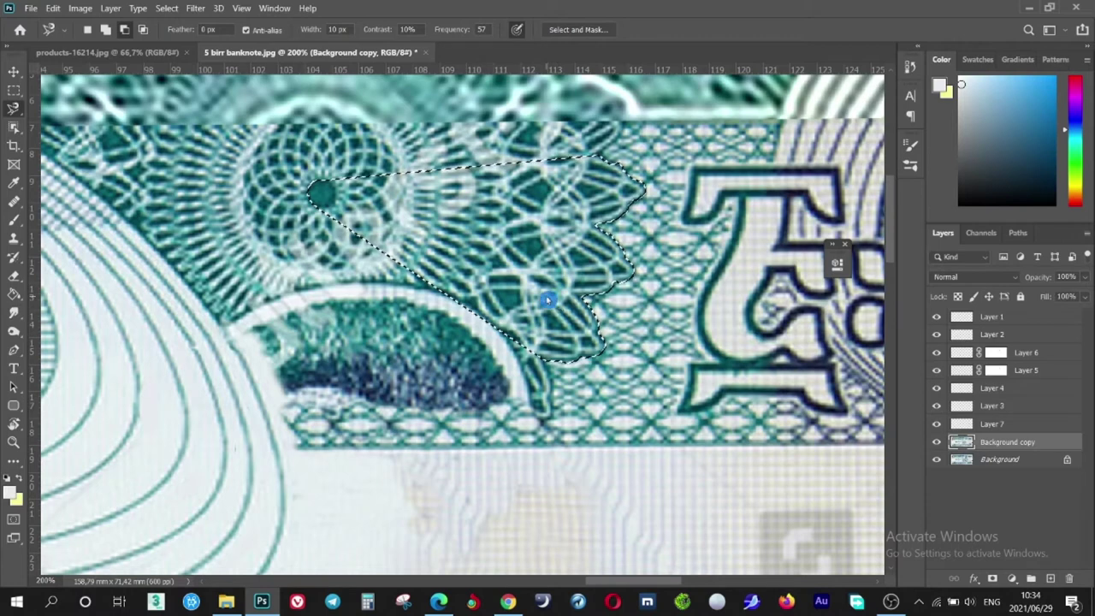
Feather the wedge selection with Shift+F6 and copy it onto a new Layer 8
key("shift+F6")
left_click(628, 181)
key("ctrl+j")
key("ctrl+t")
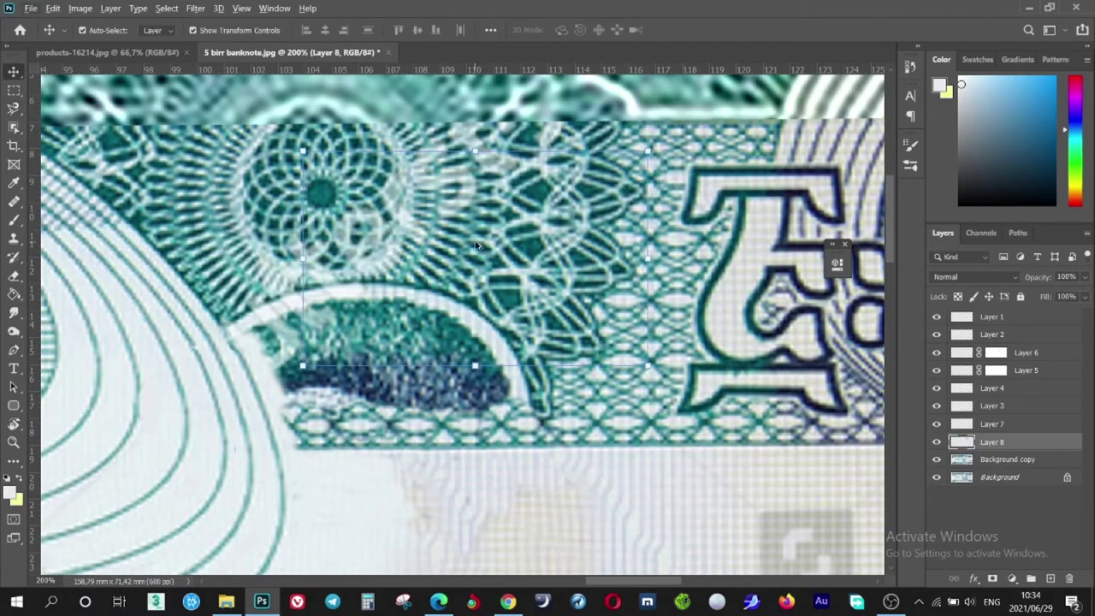
Rotate the slice 45°, then add a duplicate rotated another 45° around the rosette centre
left_click_drag(671, 369, 413, 505)
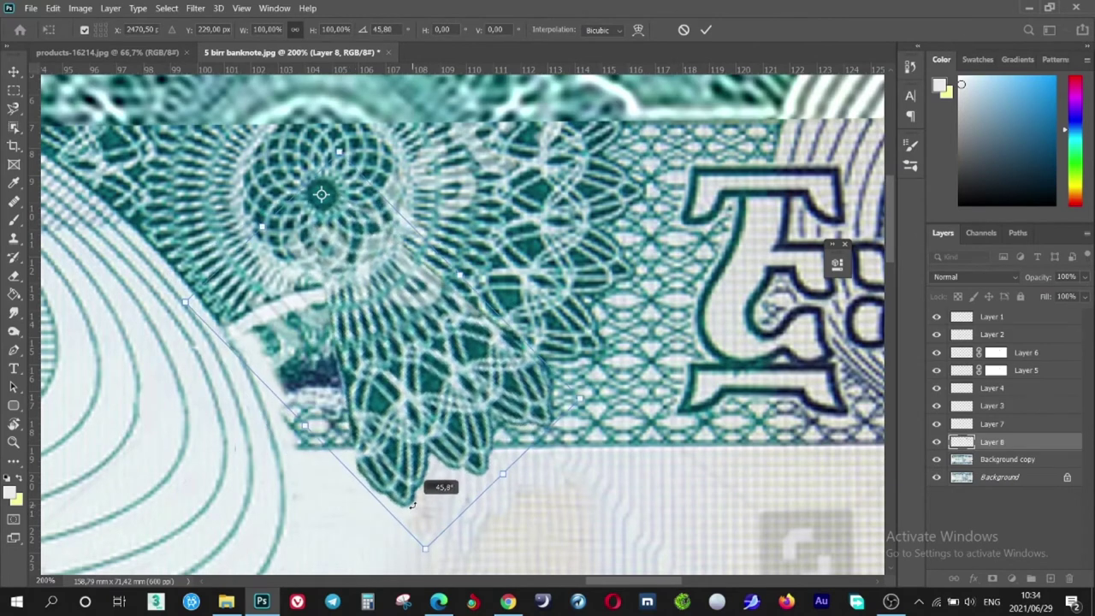
key("Return")
key("ctrl+j")
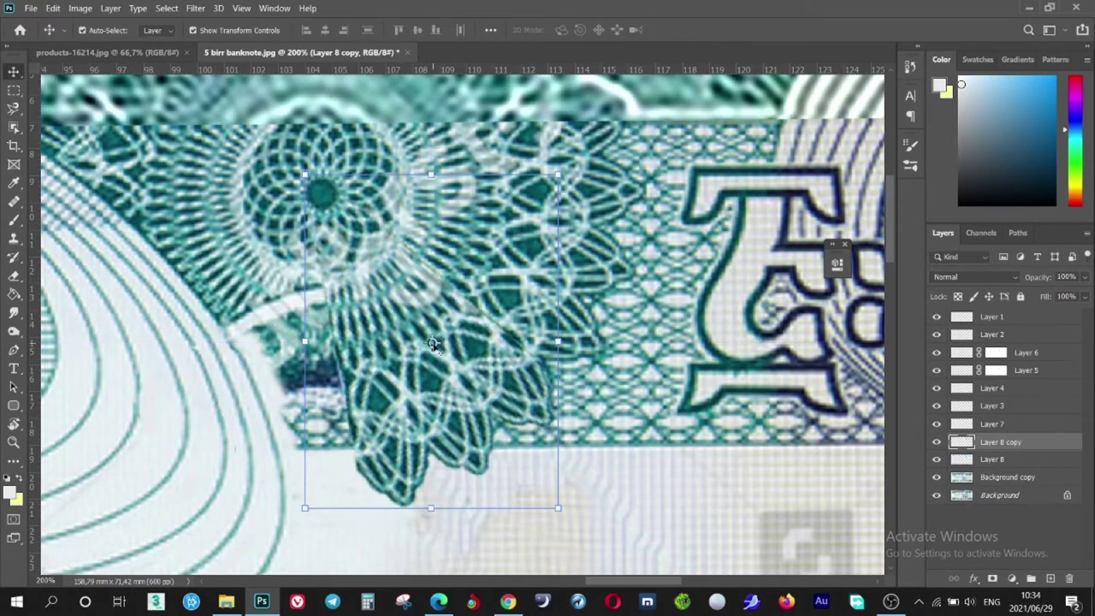
key("ctrl+t")
left_click_drag(432, 342, 321, 193)
mouse_move(565, 515)
left_mouse_down()
mouse_move(295, 466)
mouse_move(291, 446)
left_mouse_up()
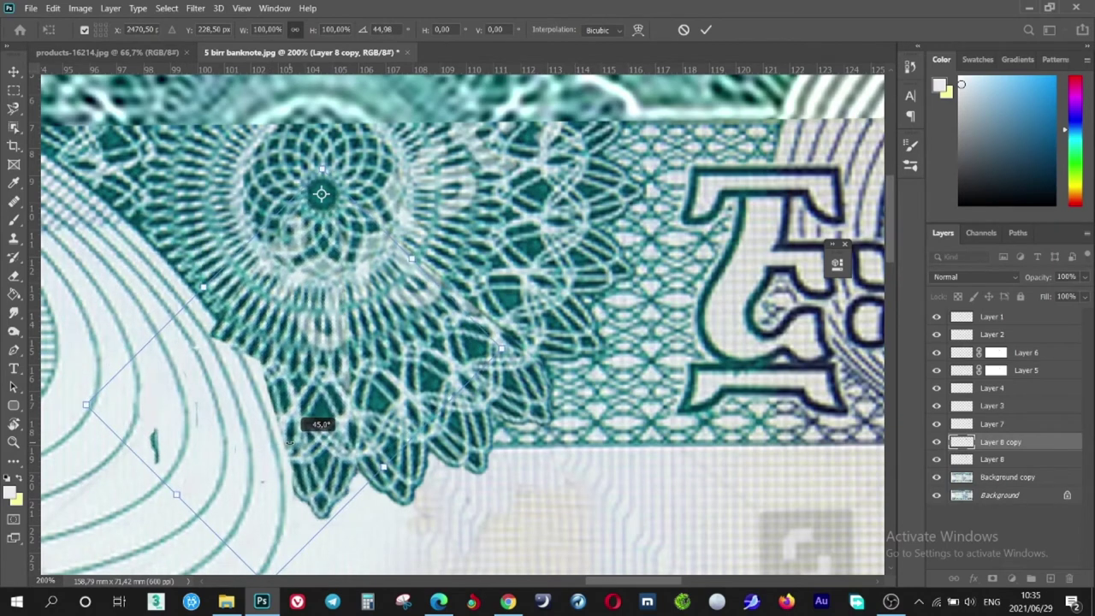
key("ctrl+minus")
scroll(446, 327, "up", 2)
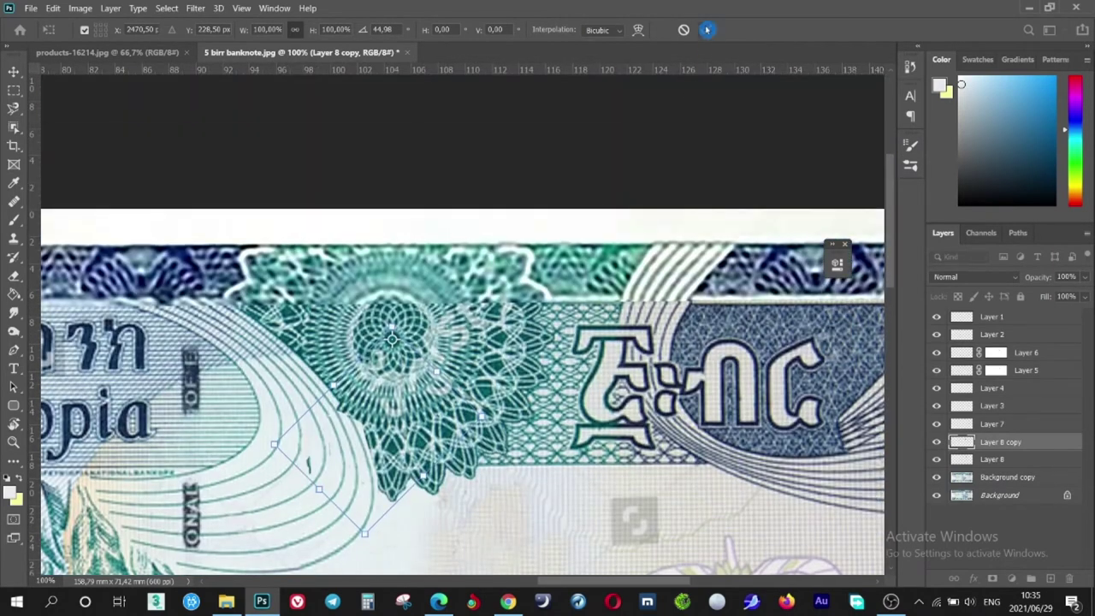
key("Return")
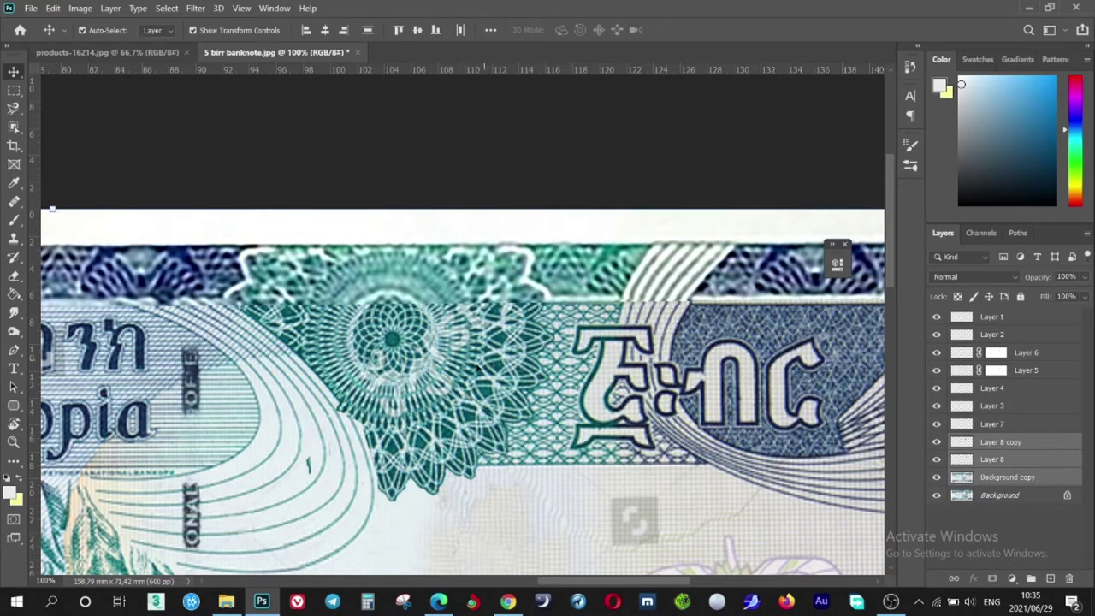
Duplicate the slices again and move the copy upward, cancelling an unwanted rotation
key("ctrl+j")
left_click_drag(477, 442, 460, 364)
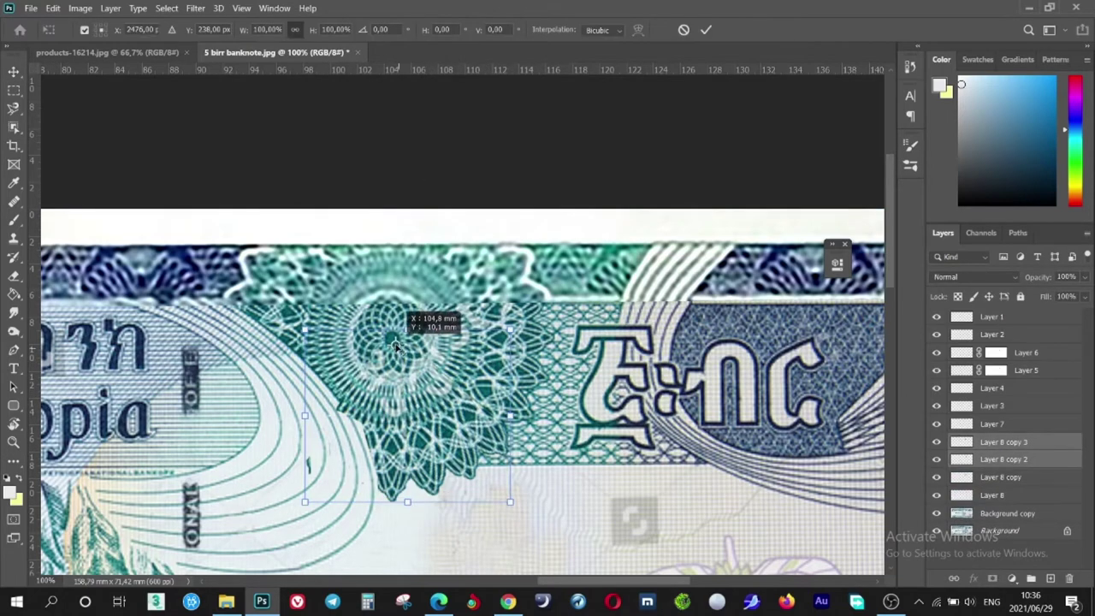
key("ctrl+t")
mouse_move(500, 432)
left_mouse_down()
mouse_move(449, 47)
mouse_move(390, 130)
left_mouse_up()
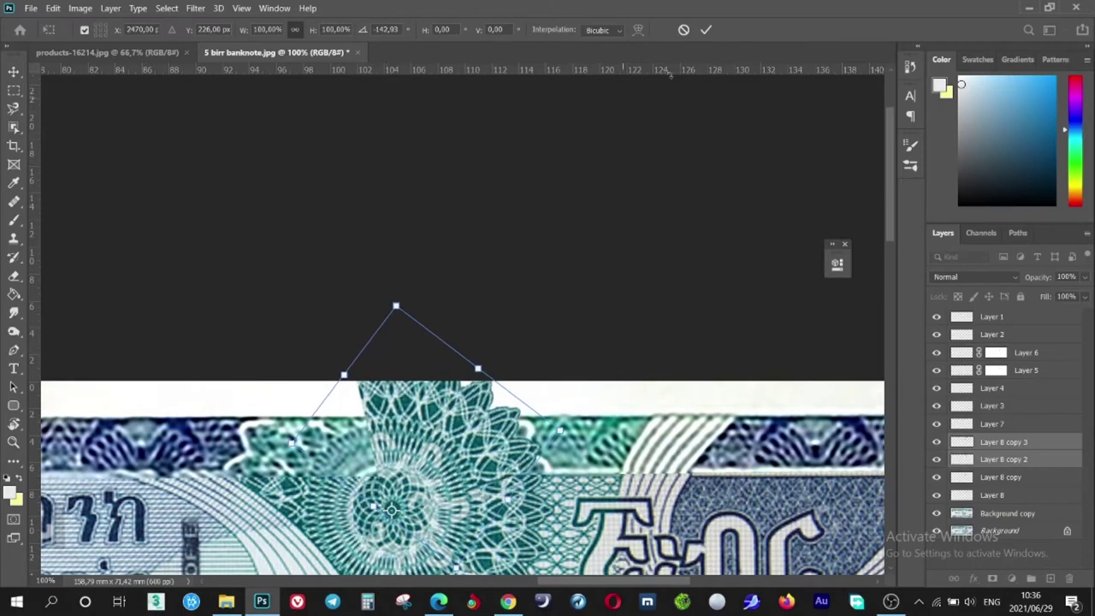
key("Escape")
Duplicate the slices and rotate them 90° around the rosette centre to complete the rosette
key("ctrl+j")
scroll(554, 171, "up", 2)
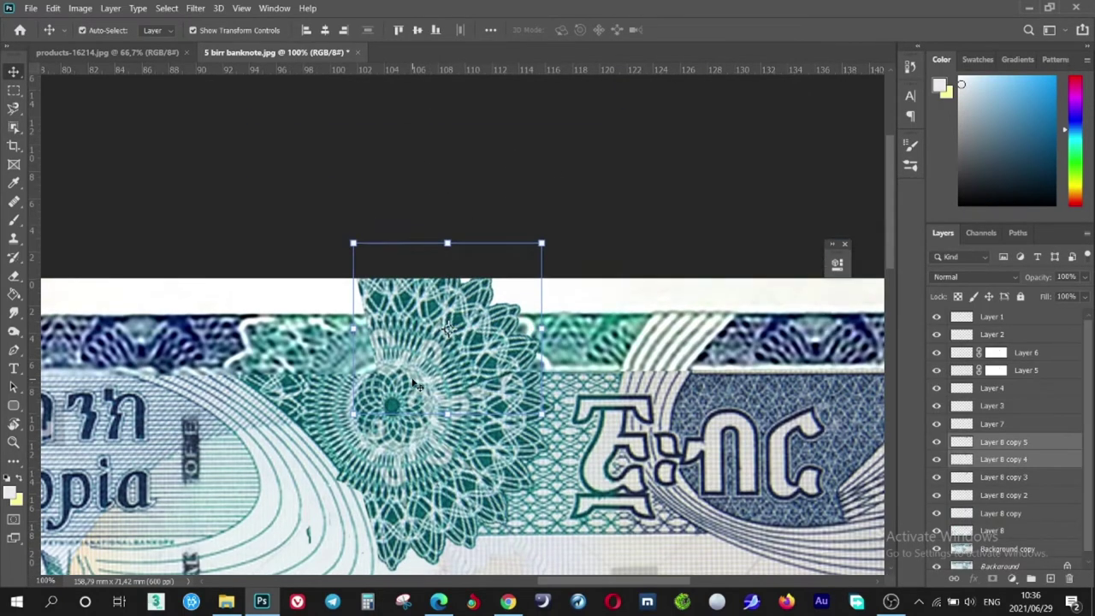
key("ctrl+plus")
key("ctrl+t")
left_click_drag(433, 333, 322, 489)
key("ctrl+minus")
mouse_move(548, 225)
left_mouse_down()
mouse_move(220, 285)
mouse_move(226, 239)
left_mouse_up()
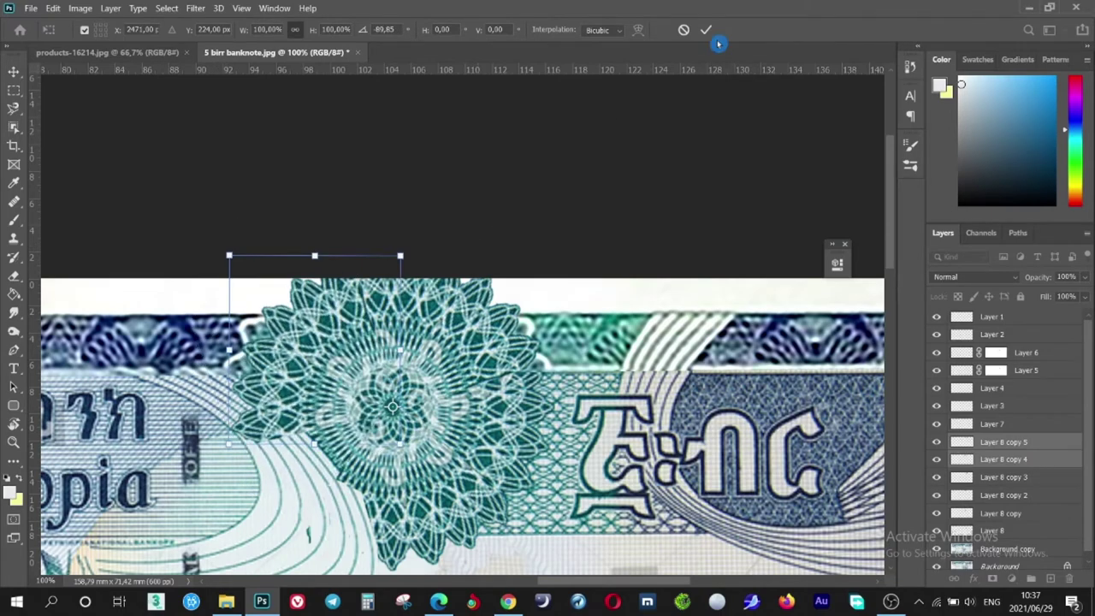
key("Return")
Select the white strip along the banknote's top edge on Layer 8 copy 2
key("ctrl+plus")
key("ctrl+minus")
left_click(944, 488)
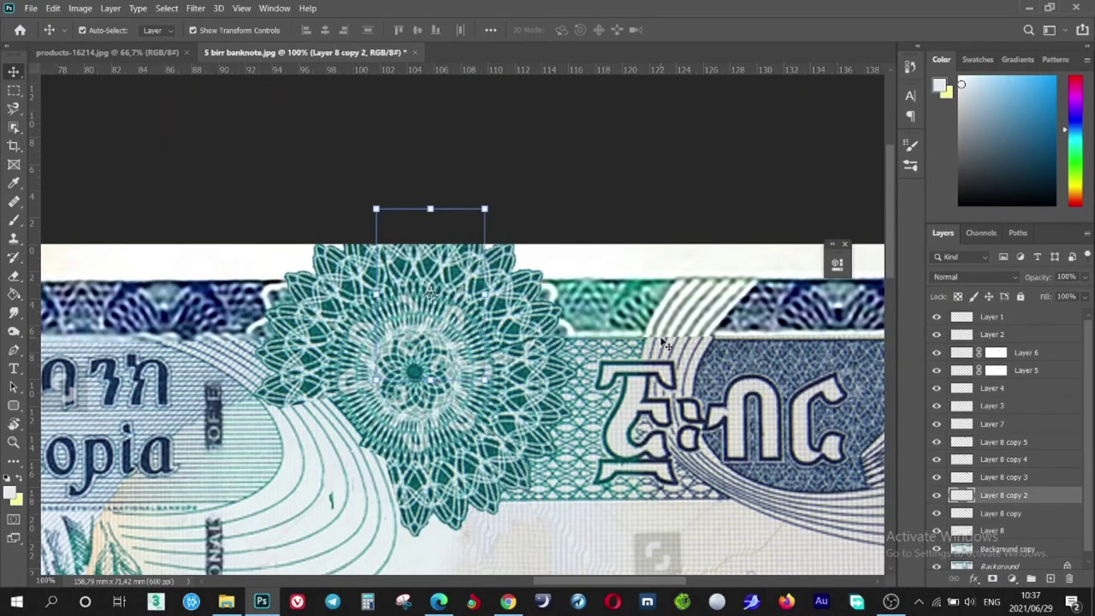
key("m")
left_click_drag(653, 246, 126, 279)
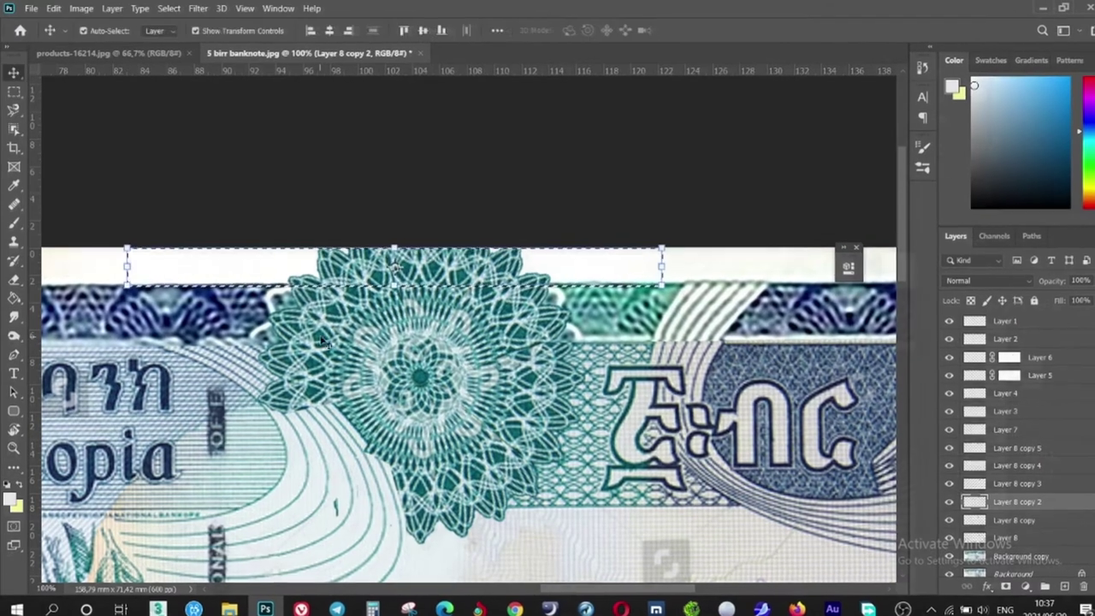
Erase the pattern inside the top strip from Layer 8 copy 2 and copy 3, then deselect
key("e")
left_click(1003, 442)
key("v")
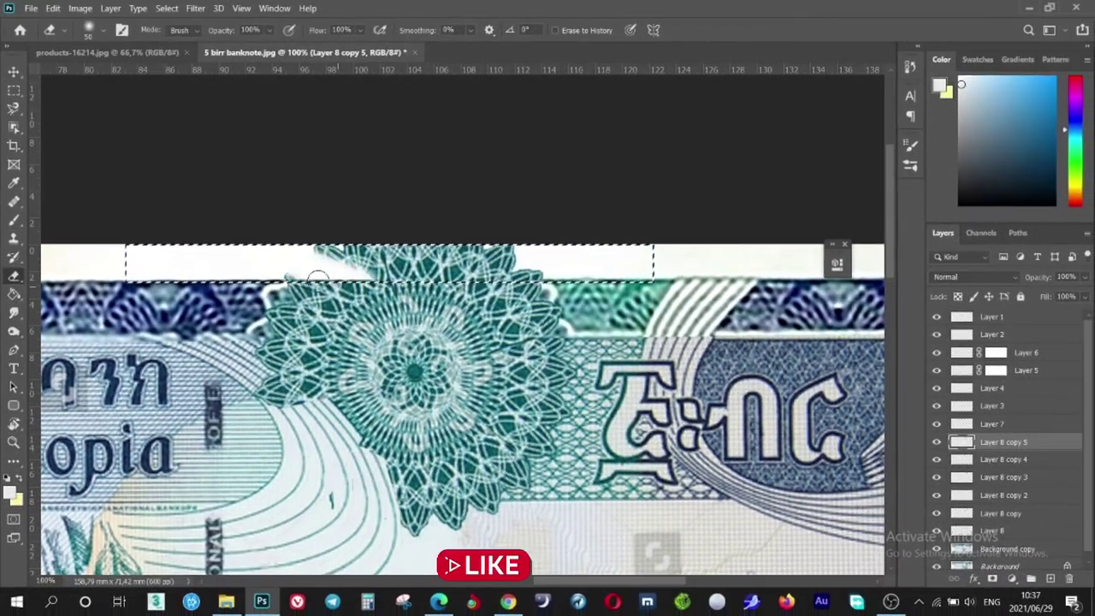
left_click(416, 318)
key("e")
left_click_drag(389, 261, 650, 261)
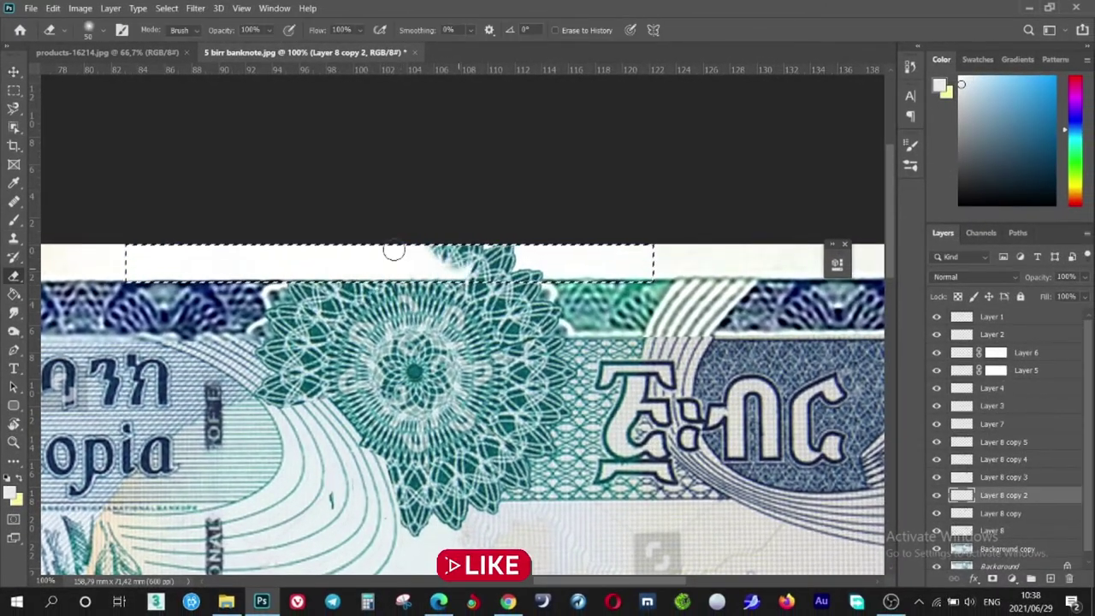
left_click(1004, 477)
left_click_drag(128, 261, 532, 268)
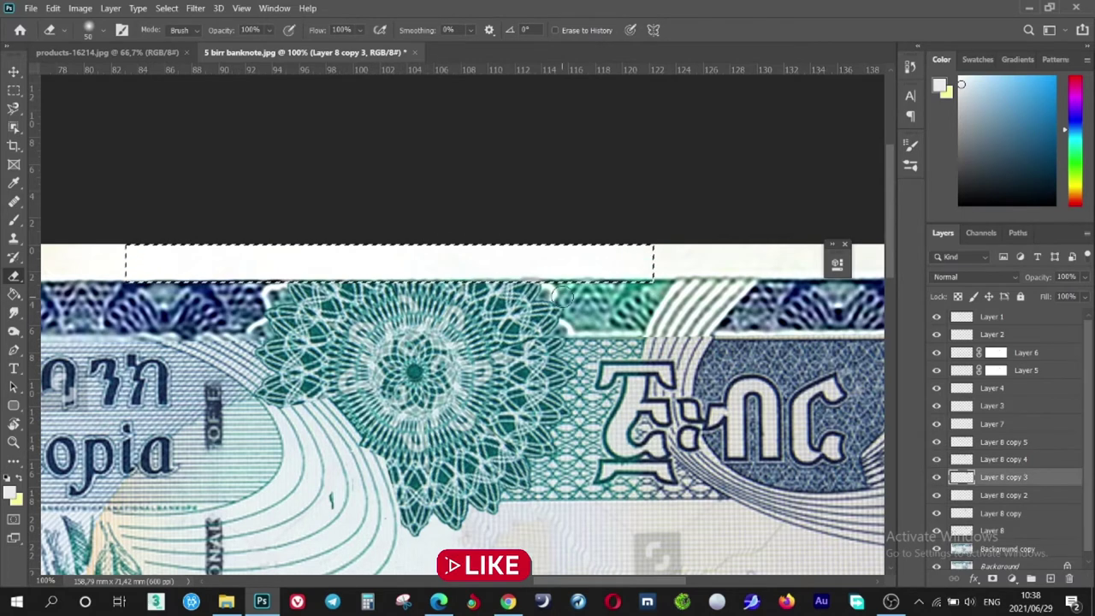
key("ctrl+d")
key("v")
Set up a soft brush with default colours and add a layer mask to Layer 8 copy
left_click(1003, 459)
key("d")
key("b")
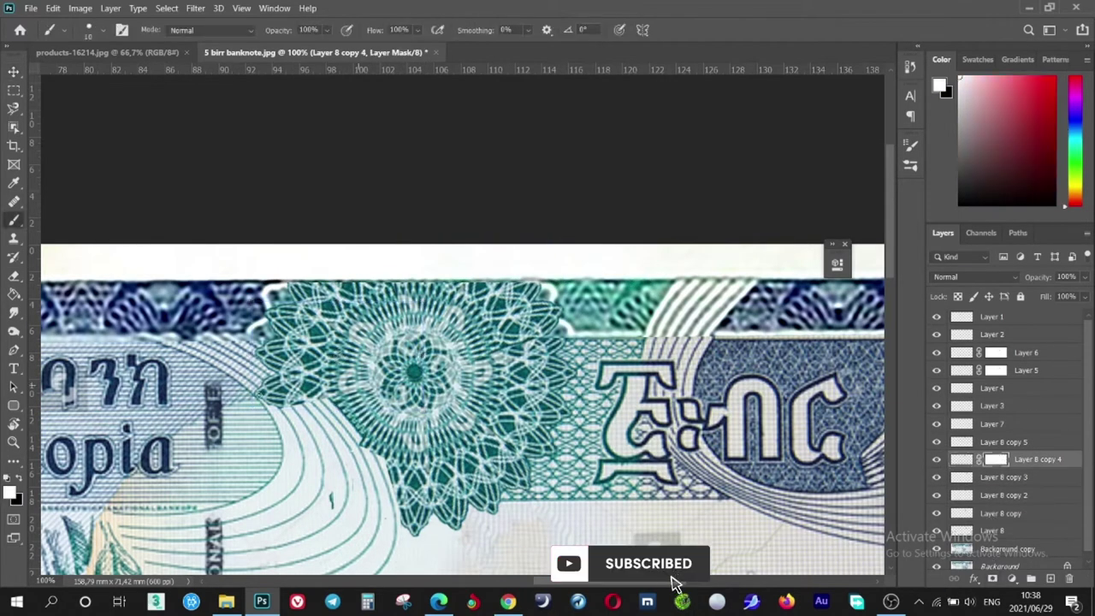
right_click(291, 385)
double_click(342, 447)
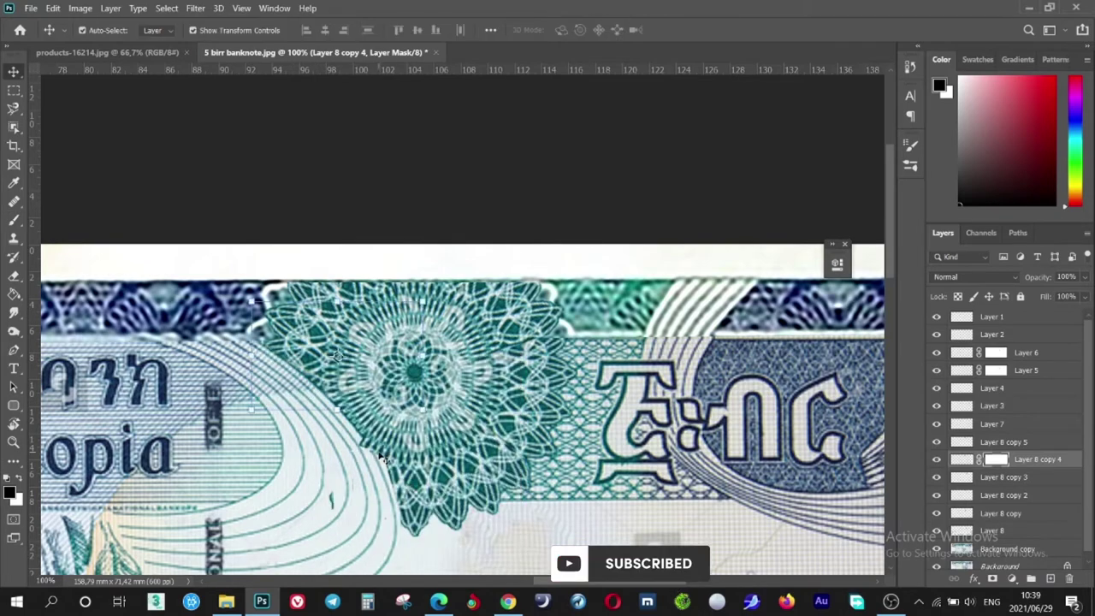
left_click(1004, 513)
left_click(992, 578)
key("ctrl+plus")
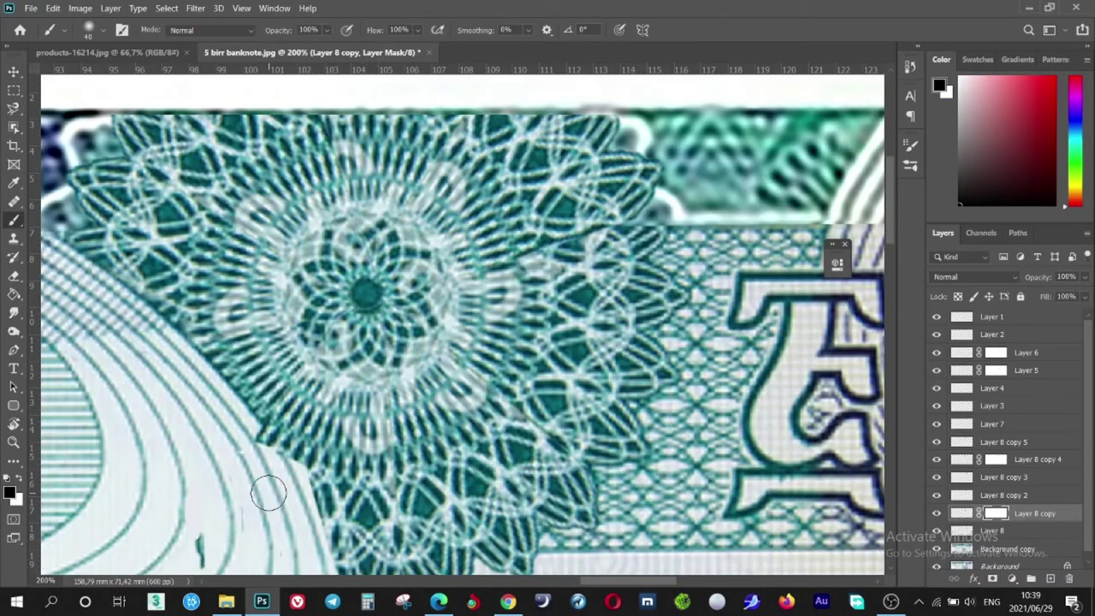
scroll(271, 449, "down", 2)
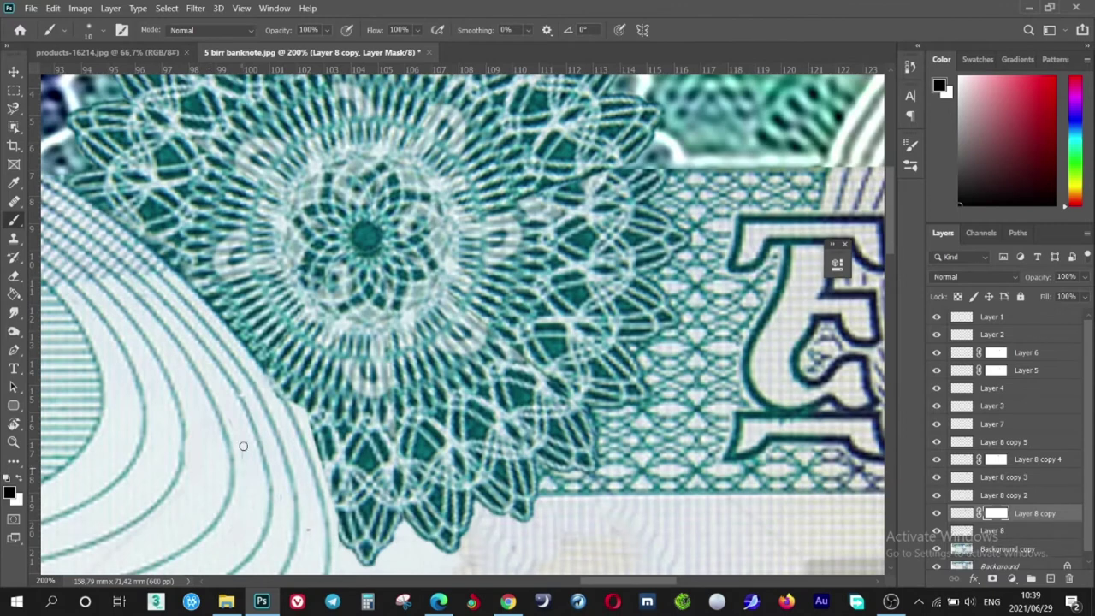
Magic Wand-select the strip along the rosette's lower-left edge on Layer 6 and erase it
left_click(1026, 352)
left_click(14, 126)
left_click(301, 416)
key("ctrl+minus")
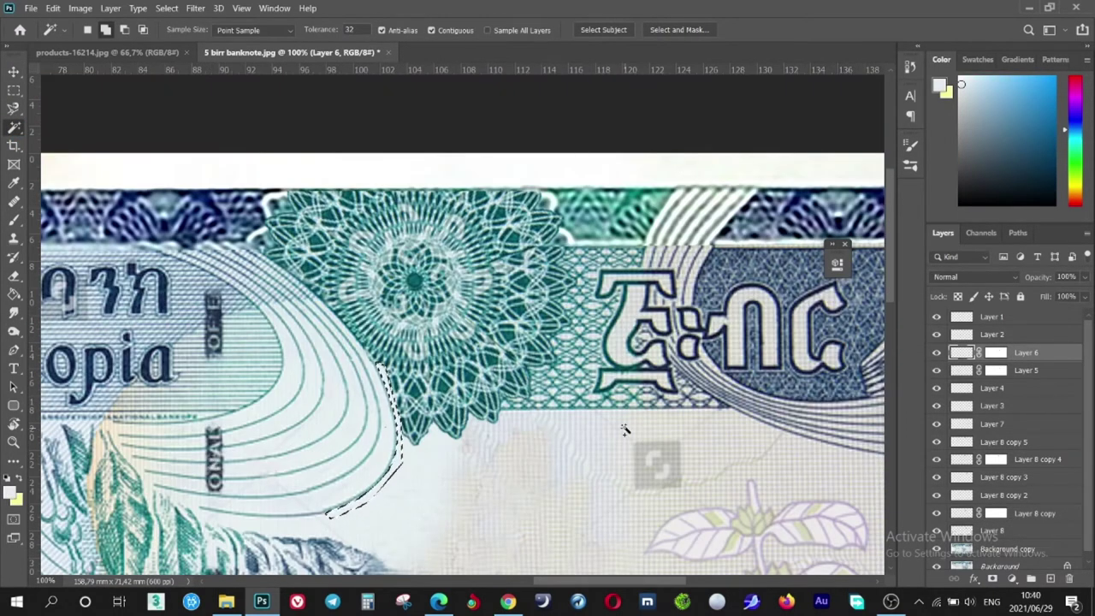
key("e")
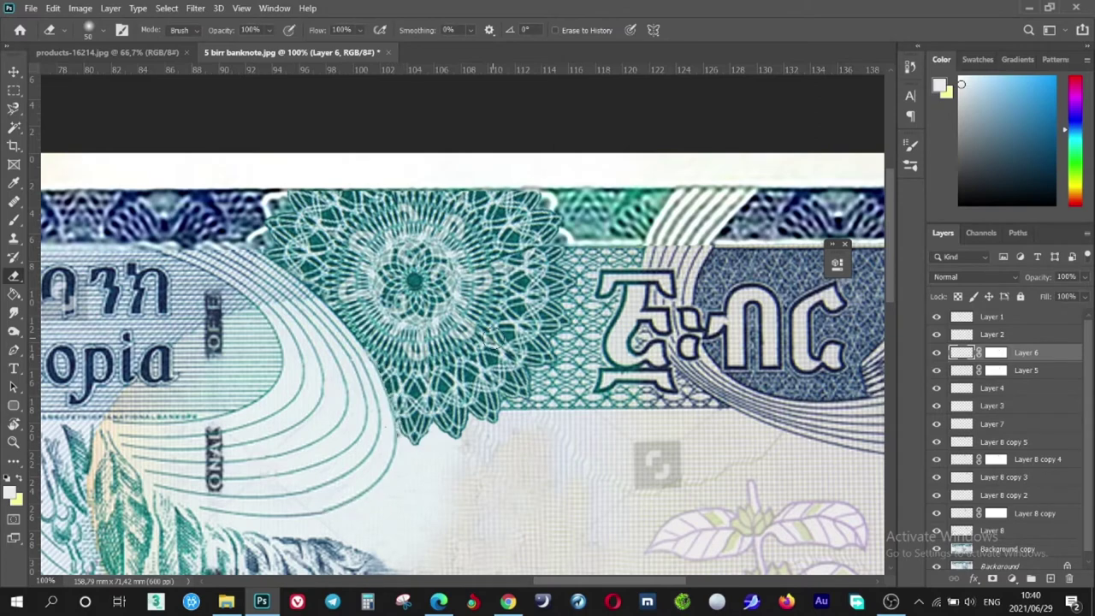
scroll(548, 246, "up", 2)
key("v")
scroll(547, 246, "right", 3)
scroll(410, 340, "right", 2)
left_click(410, 340)
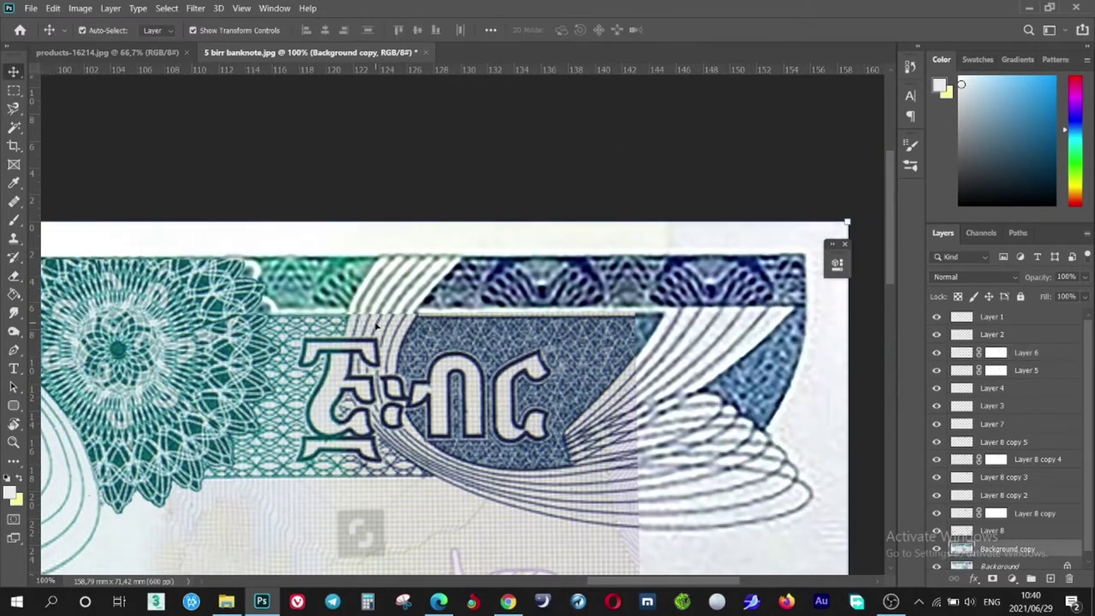
key("r")
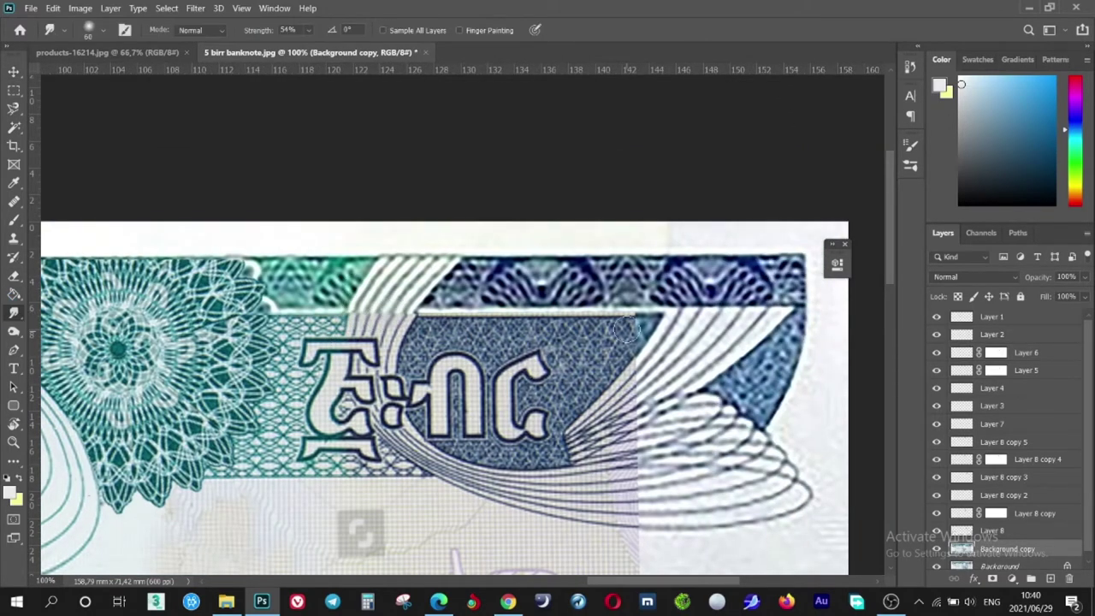
scroll(627, 330, "down", 2)
scroll(629, 330, "down", 2)
scroll(631, 332, "down", 1)
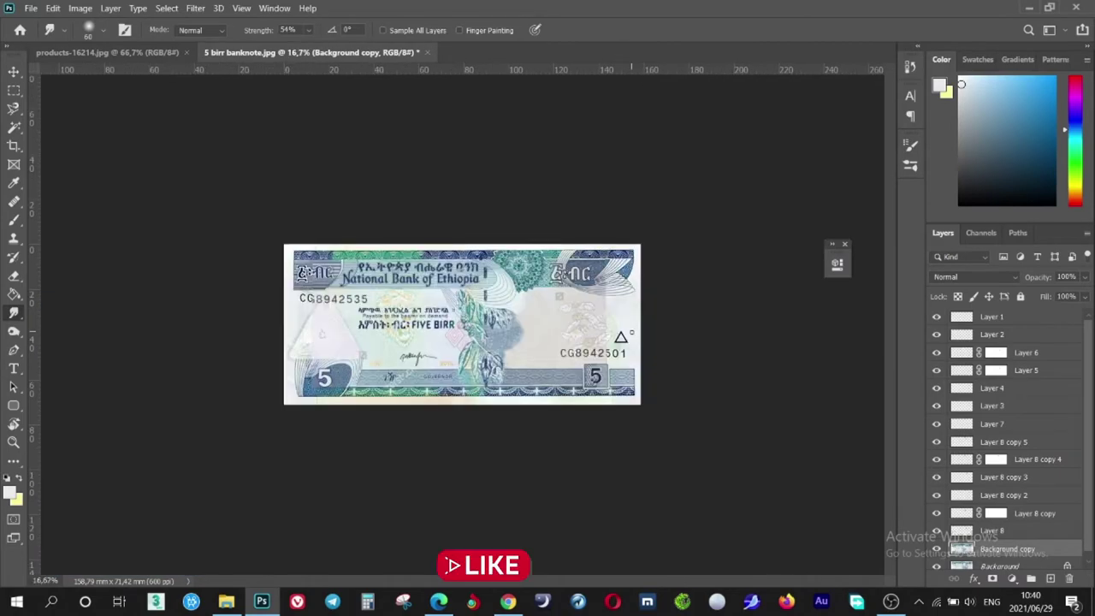
scroll(631, 334, "up", 2)
scroll(631, 379, "up", 2)
scroll(479, 367, "down", 1)
scroll(475, 365, "down", 2)
scroll(470, 359, "up", 2)
scroll(462, 350, "down", 1)
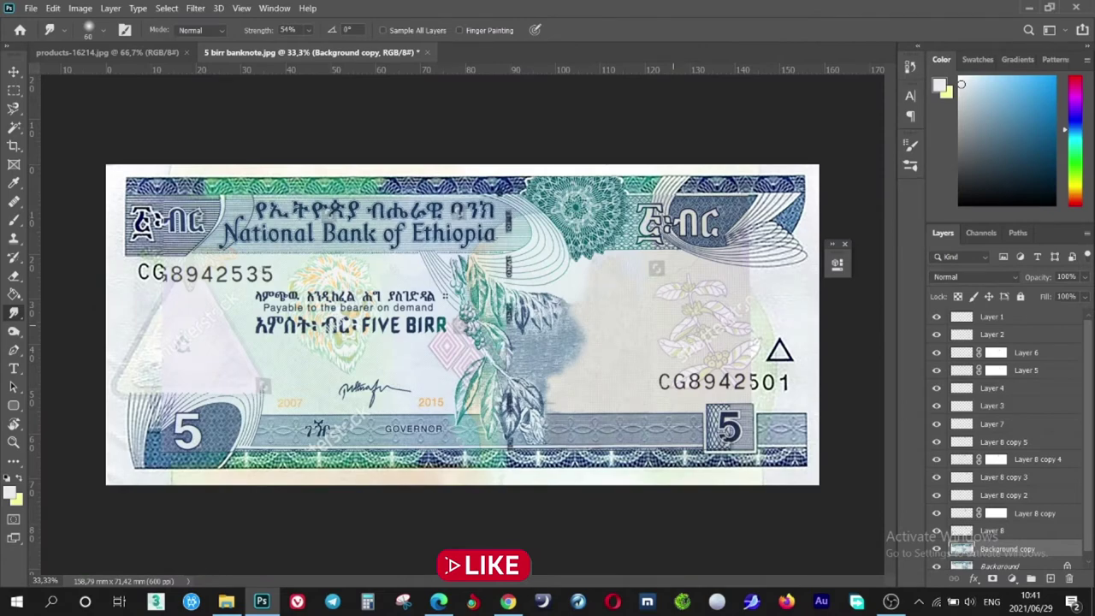
scroll(457, 346, "up", 2)
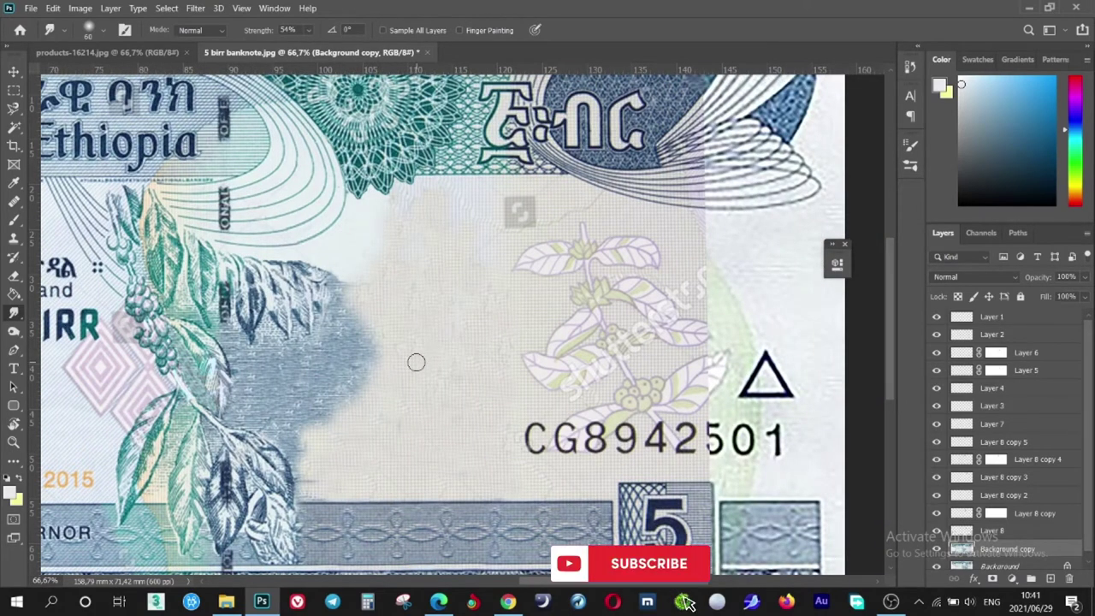
scroll(416, 361, "down", 1)
scroll(655, 360, "up", 1)
scroll(650, 389, "up", 1)
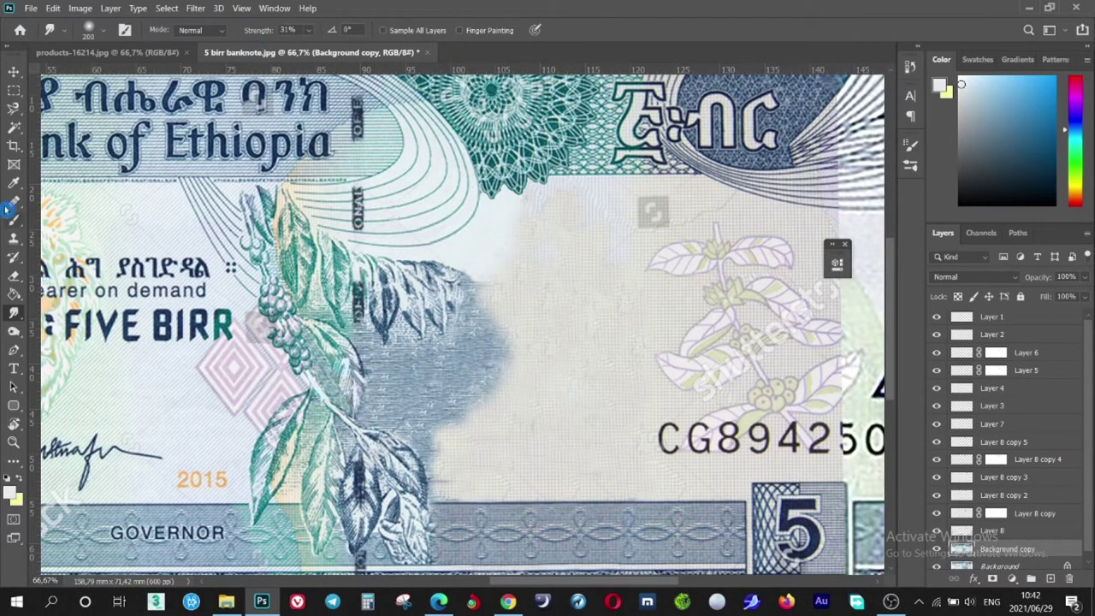
Heal away the leftover blue patch beside the coffee leaves with the Healing Brush
key("j")
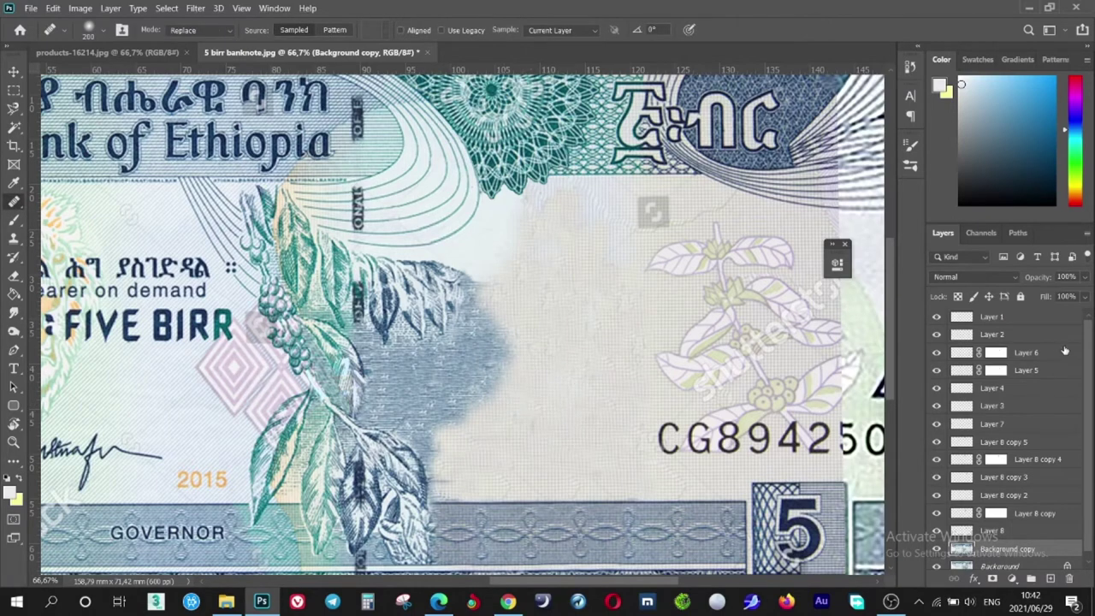
mouse_move(494, 381)
left_mouse_down()
mouse_move(508, 359)
mouse_move(456, 436)
mouse_move(499, 281)
left_mouse_up()
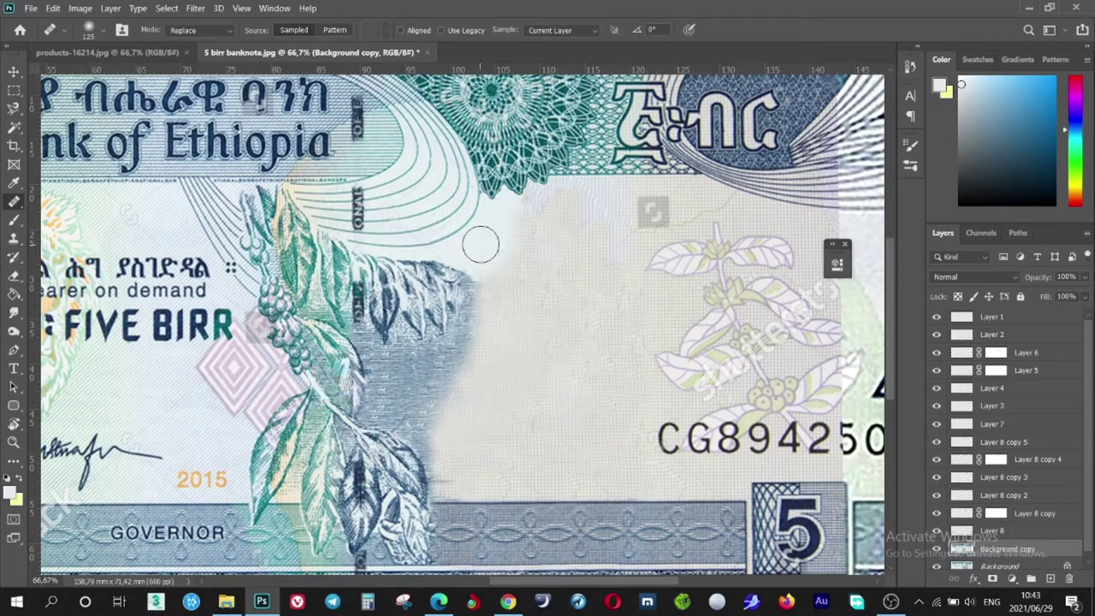
key("ctrl+minus")
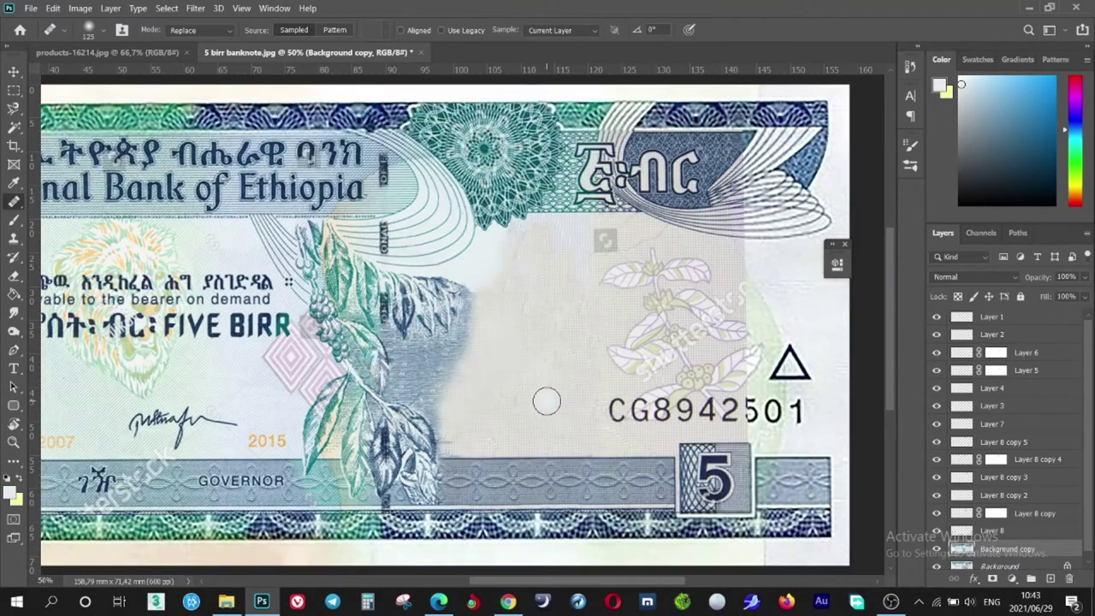
key("ctrl+plus")
Open the Brush Settings preset list and expand the fractal brush folder
right_click(376, 283)
key("Escape")
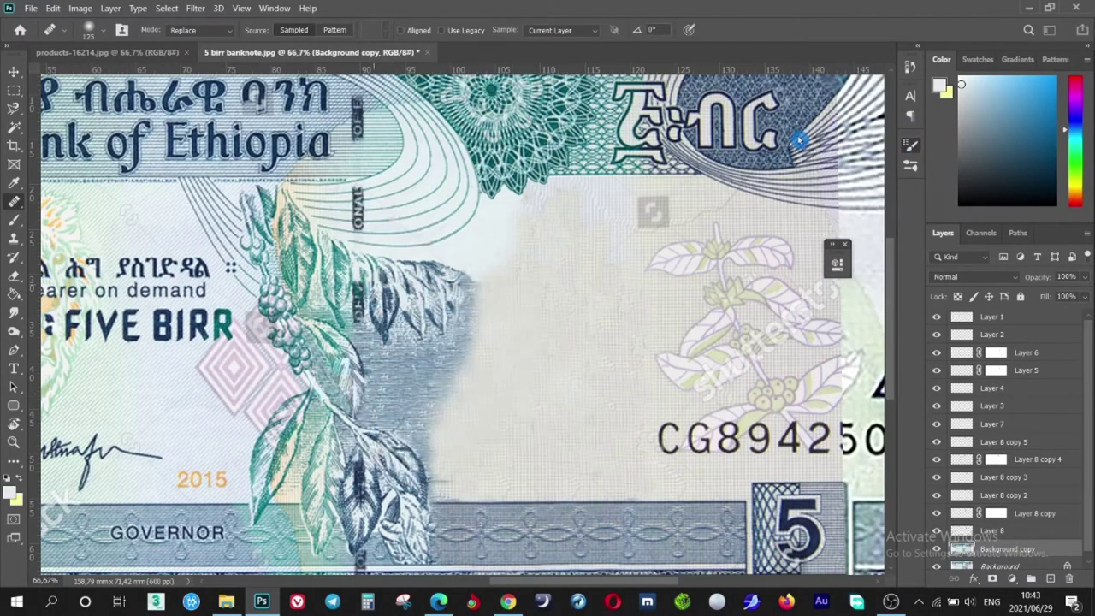
left_click(910, 165)
left_click(721, 140)
scroll(781, 388, "down", 3)
scroll(733, 368, "down", 3)
scroll(733, 376, "down", 3)
left_click(697, 296)
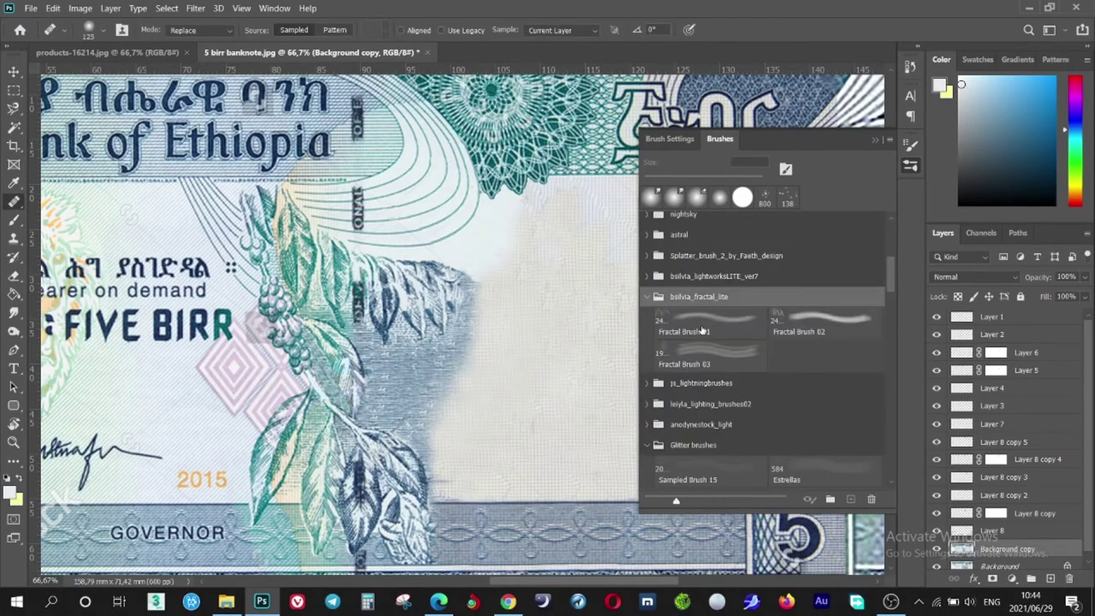
Choose a fractal brush preset, add a new layer, and set a dark blue foreground
double_click(709, 317)
left_click(1050, 578)
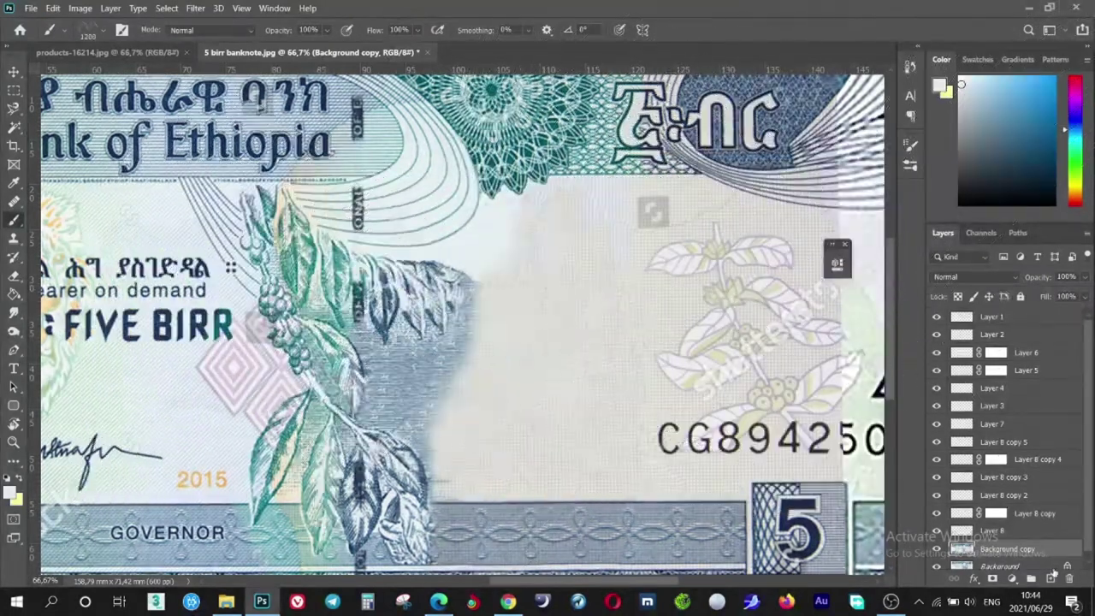
left_click(1022, 161)
key("bracketleft")
key("bracketleft")
key("bracketleft")
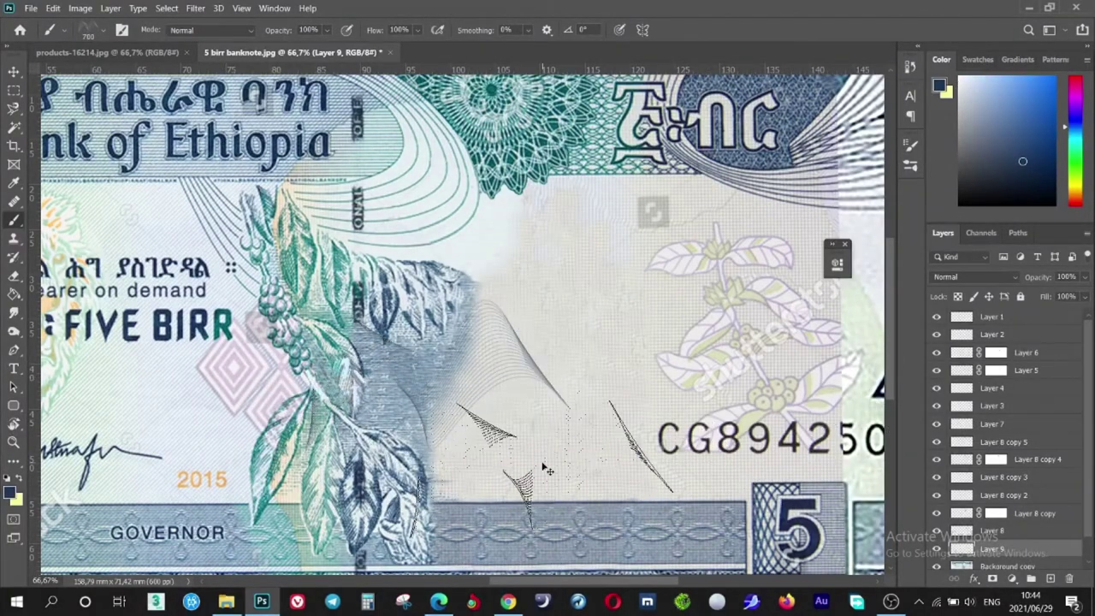
key("ctrl+minus")
Pick Fractal Brush 03 in Brush Settings, then switch to a larger fractal preset
key("F5")
left_click(719, 139)
left_click(710, 356)
left_click(877, 147)
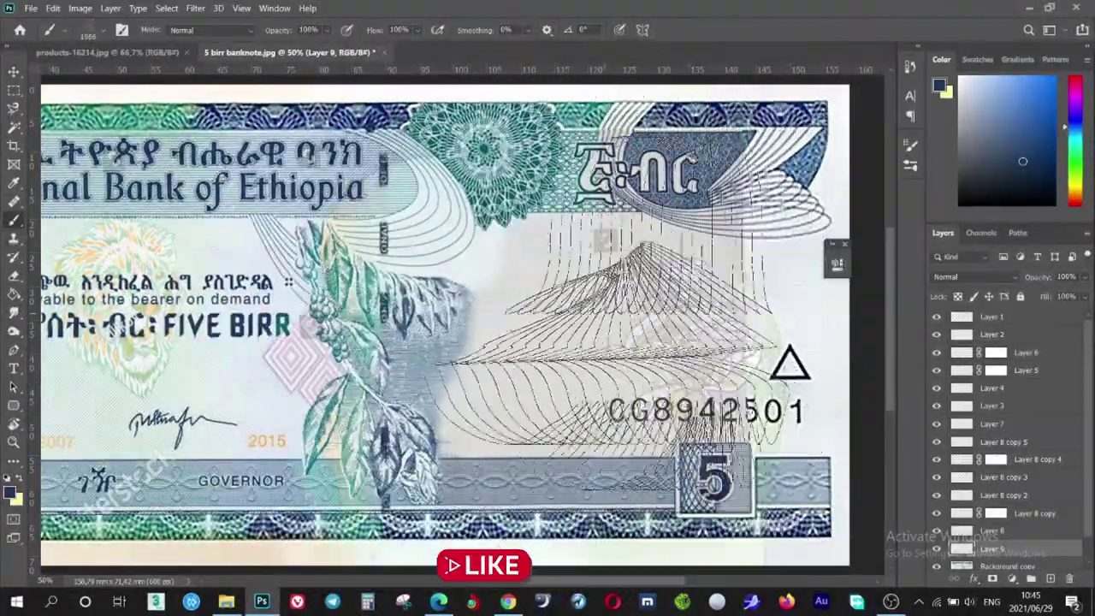
left_click(911, 145)
left_click(722, 139)
left_click(807, 313)
left_click(910, 145)
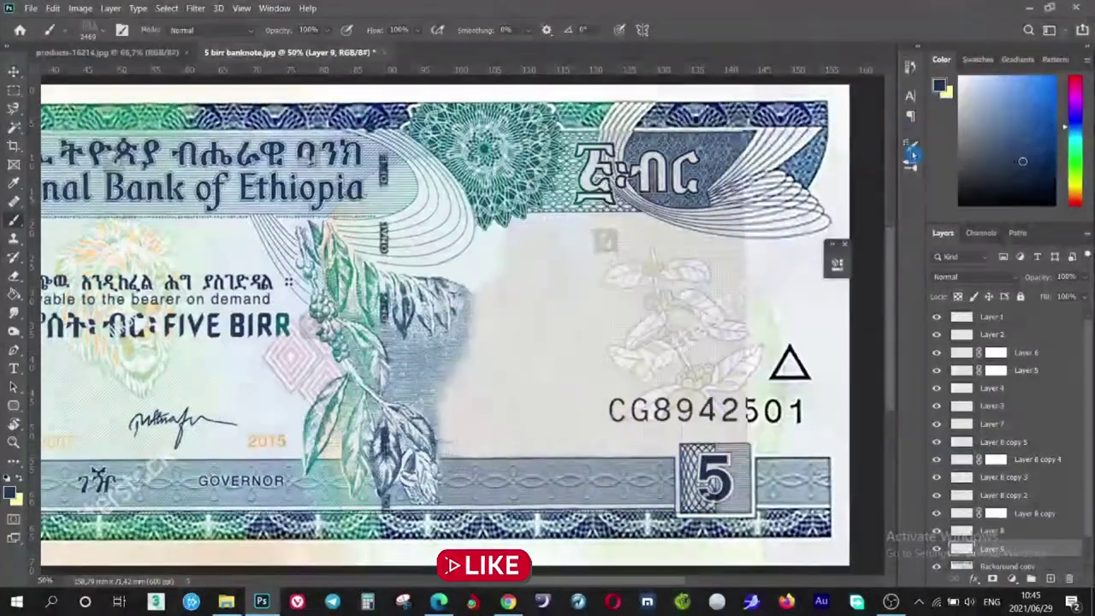
Rotate the brush tip, enlarge it to 900 px, and paint fractal strokes across the empty area
left_click(910, 145)
mouse_move(881, 298)
left_mouse_down()
mouse_move(860, 322)
mouse_move(871, 319)
left_mouse_up()
mouse_move(881, 266)
left_mouse_down()
mouse_move(839, 265)
mouse_move(875, 266)
left_mouse_up()
left_click_drag(479, 377, 504, 445)
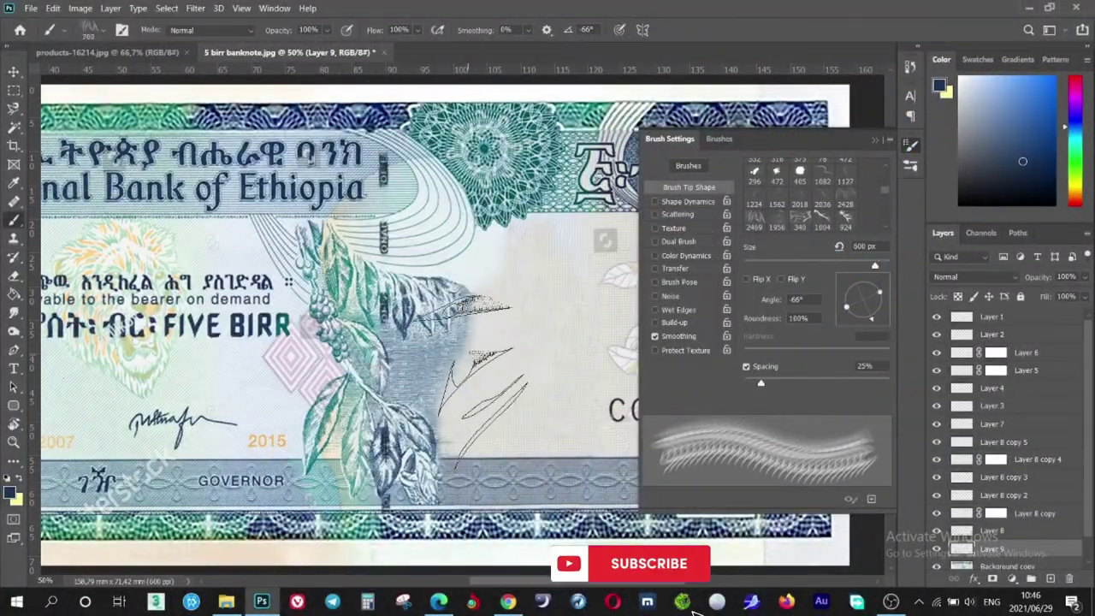
left_click_drag(385, 325, 513, 462)
left_click_drag(496, 223, 633, 283)
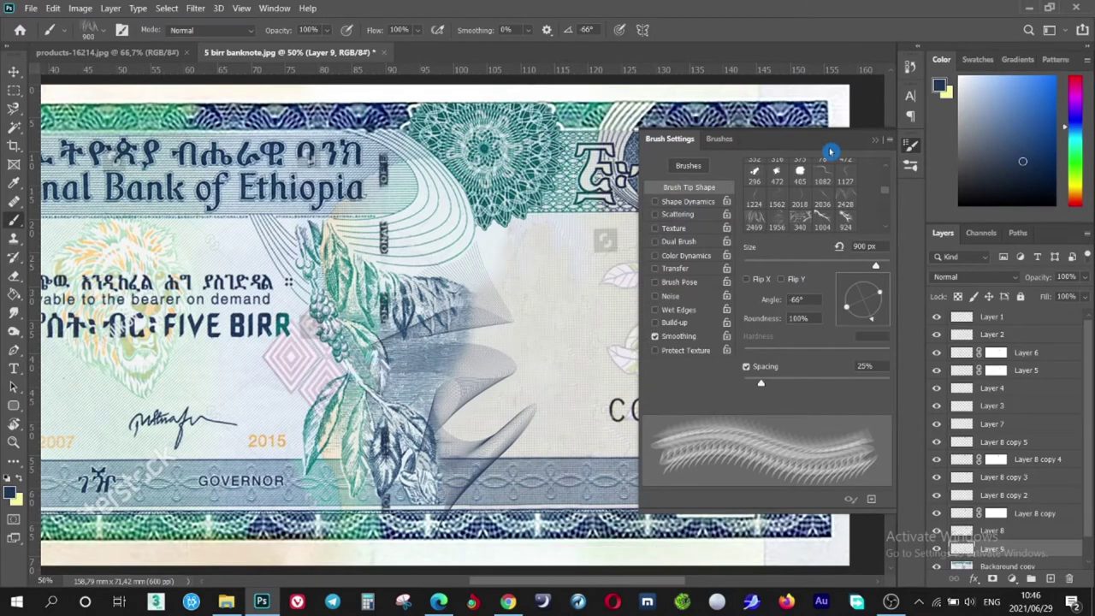
Start a Warp transform and bend the painted strokes into a curve
left_click(875, 138)
key("ctrl+t")
left_click(637, 29)
left_click_drag(445, 401, 537, 239)
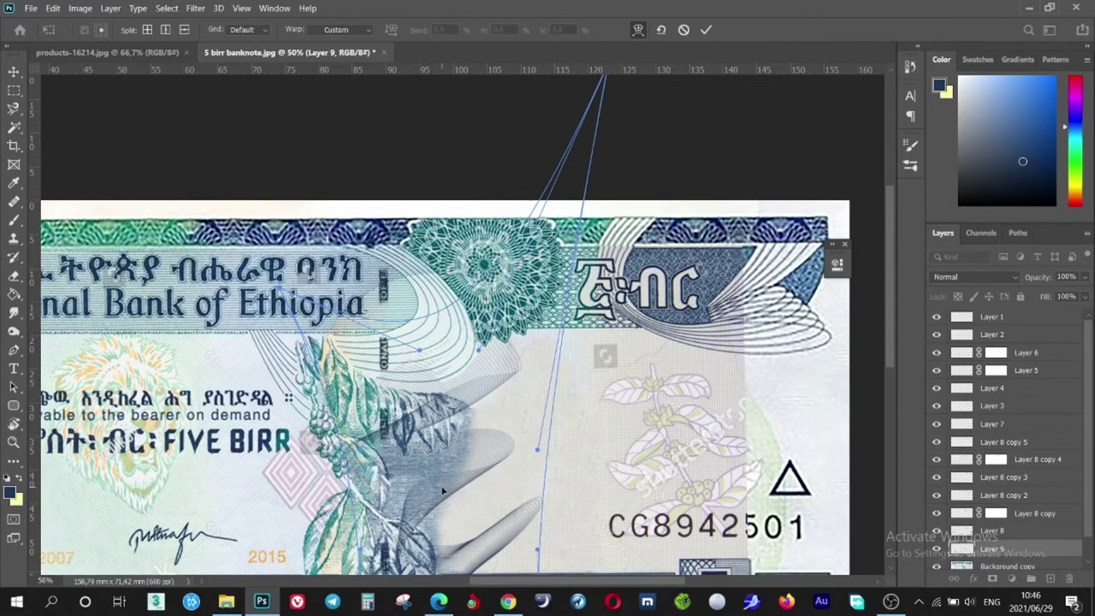
Pull the lower warp curve below the note, reshape the strokes up-left, and commit
scroll(500, 391, "down", 2)
left_click_drag(537, 380, 477, 549)
left_click_drag(469, 496, 395, 293)
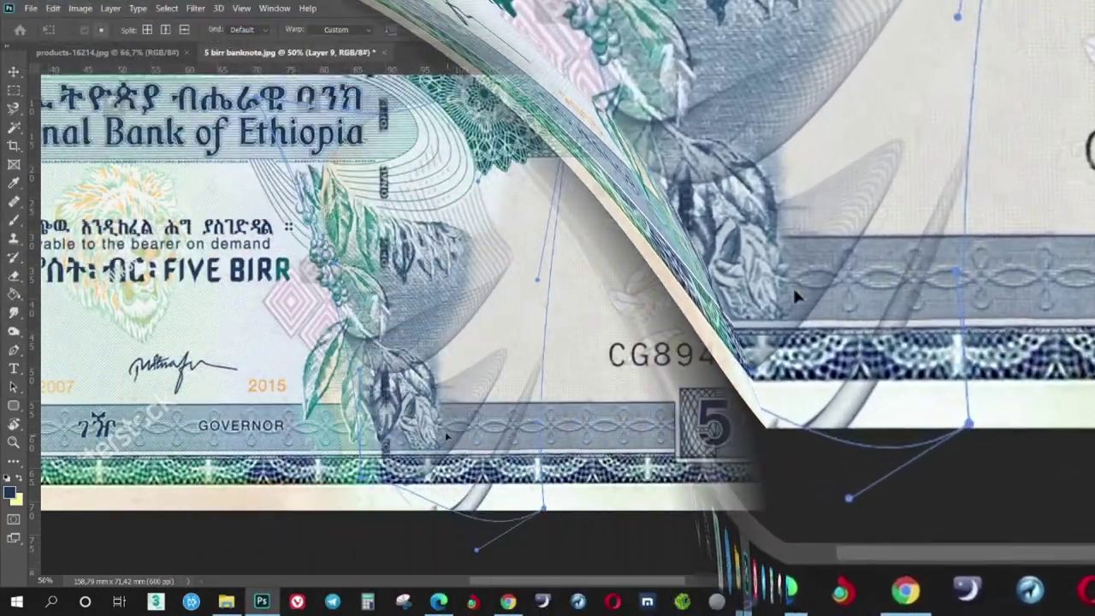
scroll(257, 106, "up", 3)
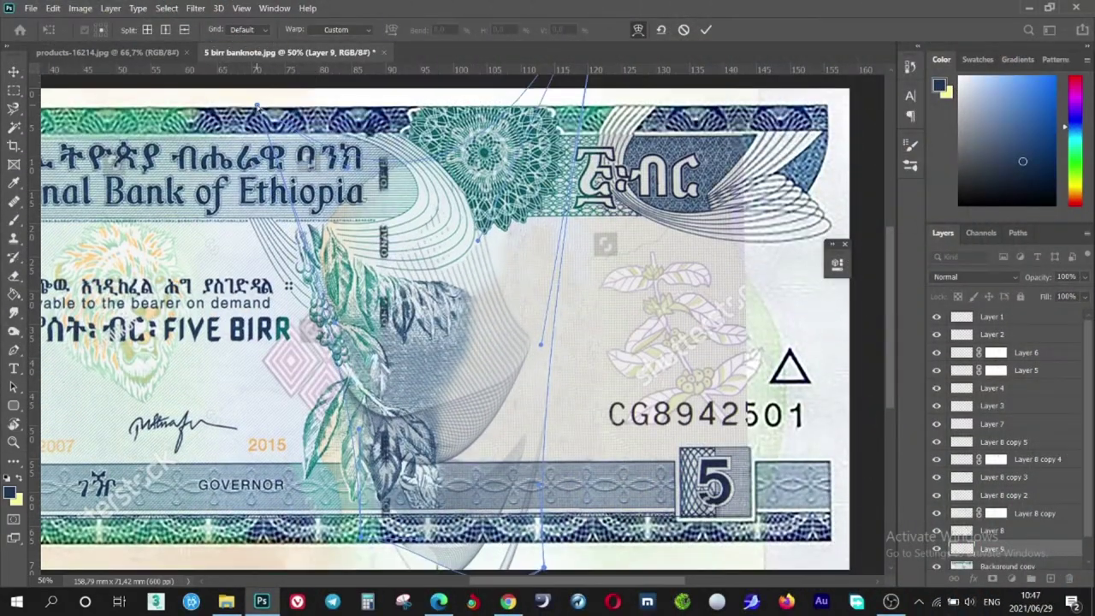
left_click(709, 31)
scroll(464, 257, "up", 2)
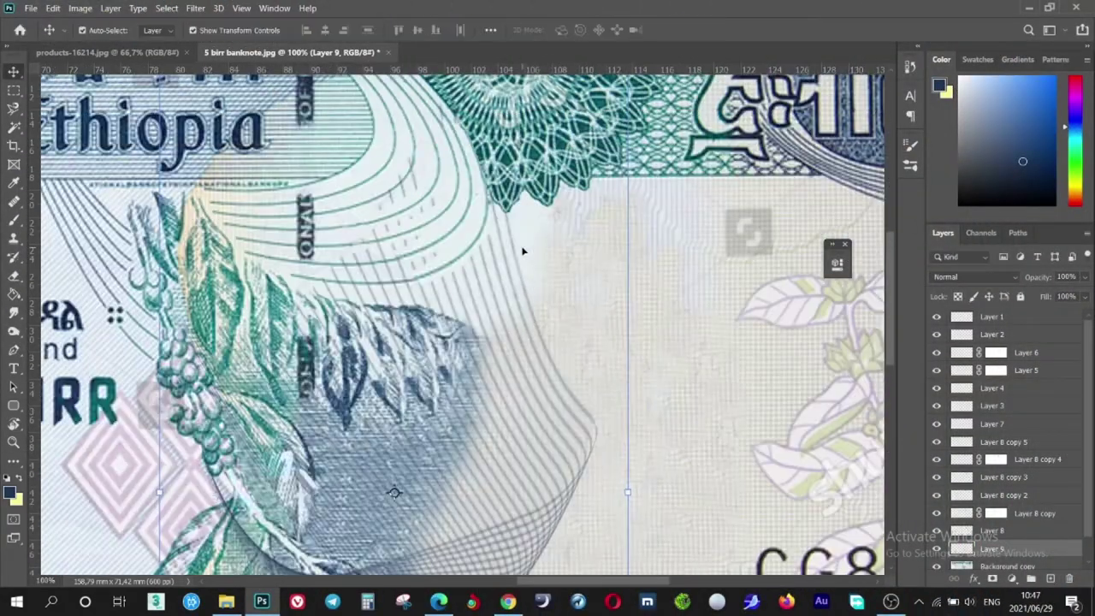
Make Layer 6 active and Magic Wand-select the stray teal curve near the top guilloche
left_click(469, 254)
scroll(465, 271, "up", 2)
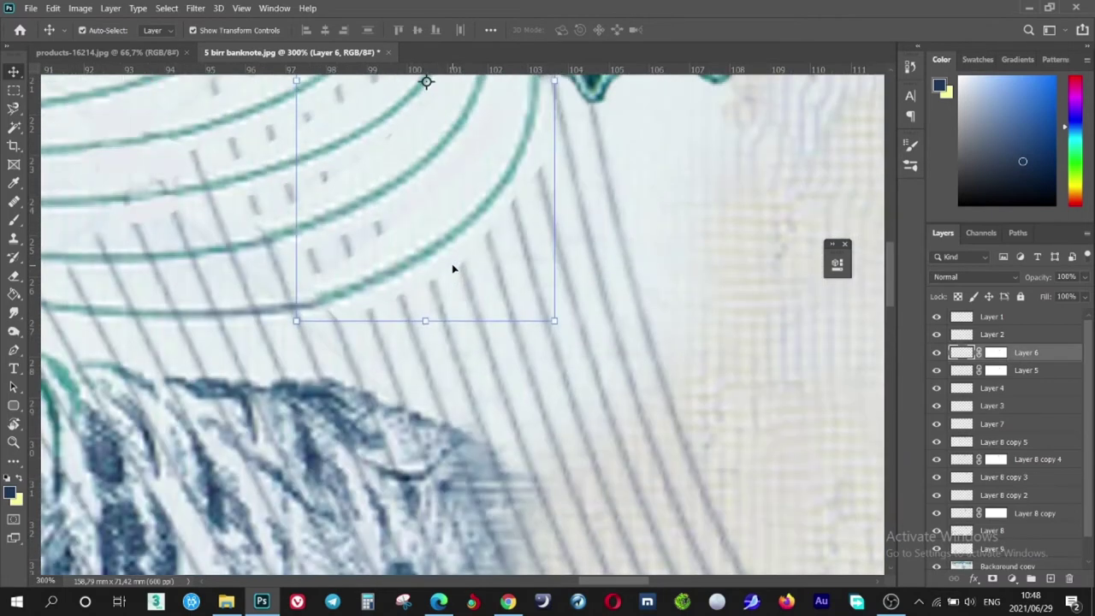
key("w")
left_click(440, 248)
scroll(441, 256, "down", 1)
left_click(1051, 578)
Paint over the selected teal curve with sampled near-white paper colour using a large brush
key("b")
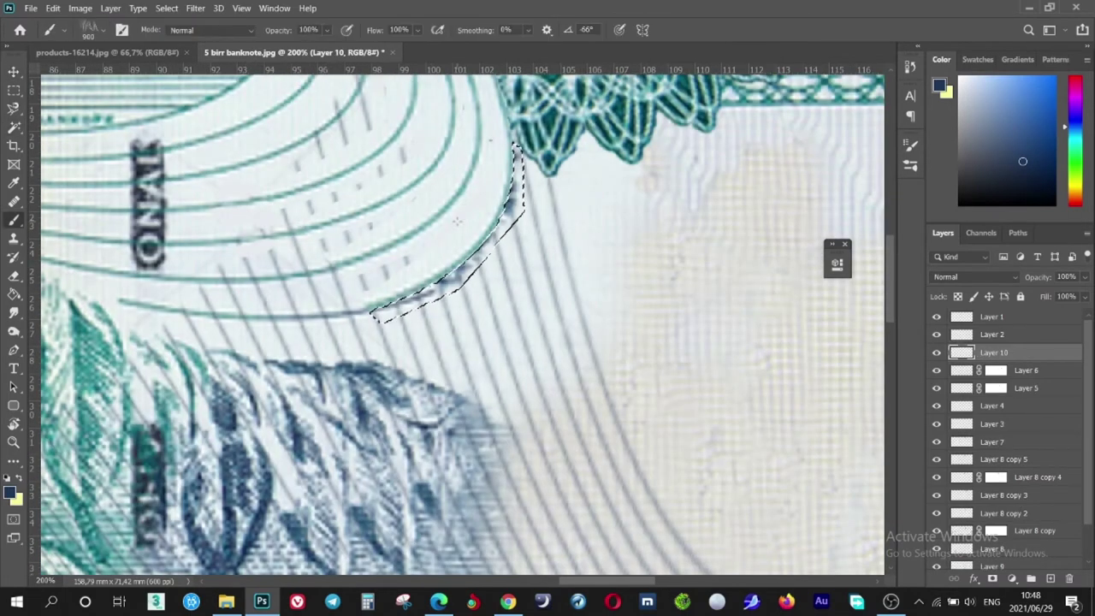
right_click(376, 145)
left_click_drag(453, 164, 560, 166)
key("Return")
key("bracketleft")
key("bracketleft")
key("bracketleft")
key("bracketleft")
key("bracketleft")
key("bracketleft")
left_click(460, 310, "alt")
left_click_drag(381, 313, 517, 154)
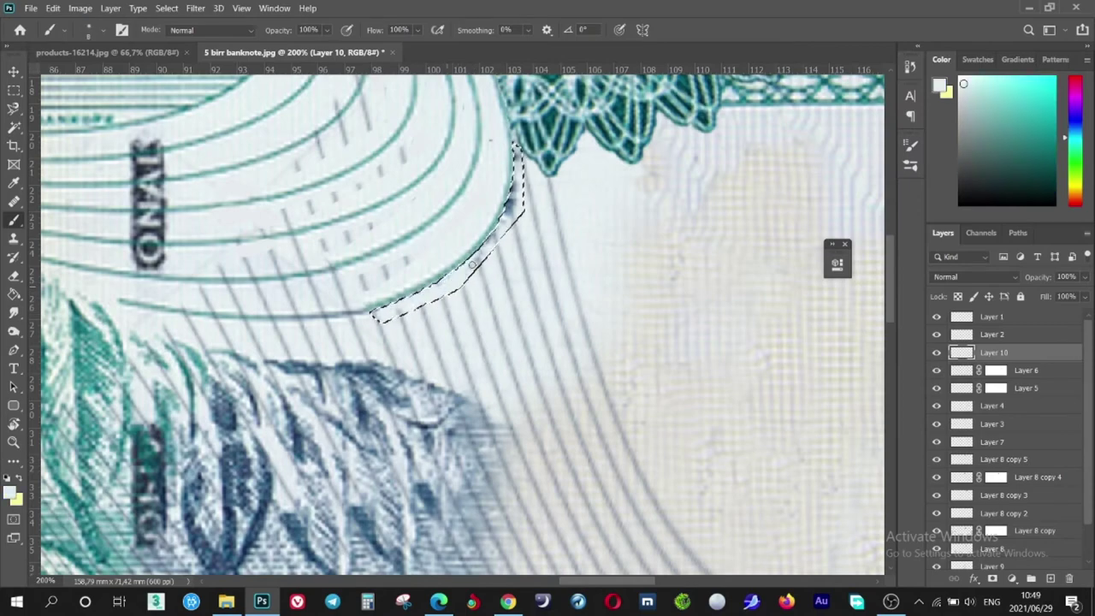
Deselect, zoom back to 100%, and move Layer 10 just above Background copy
key("ctrl+d")
key("ctrl+minus")
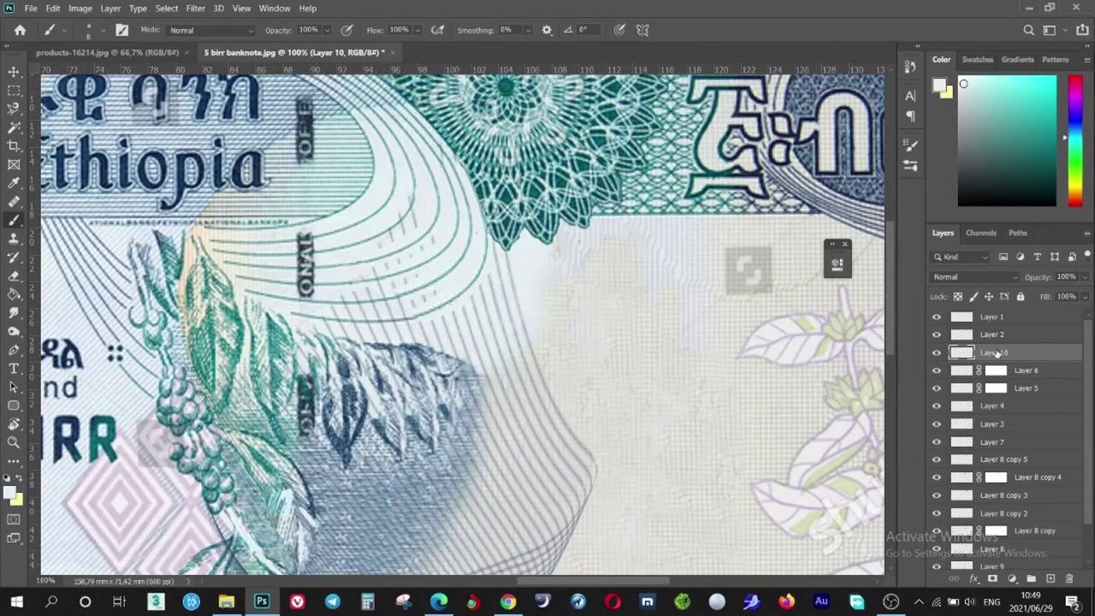
key("v")
left_click(1013, 558)
left_click_drag(993, 346, 1010, 540)
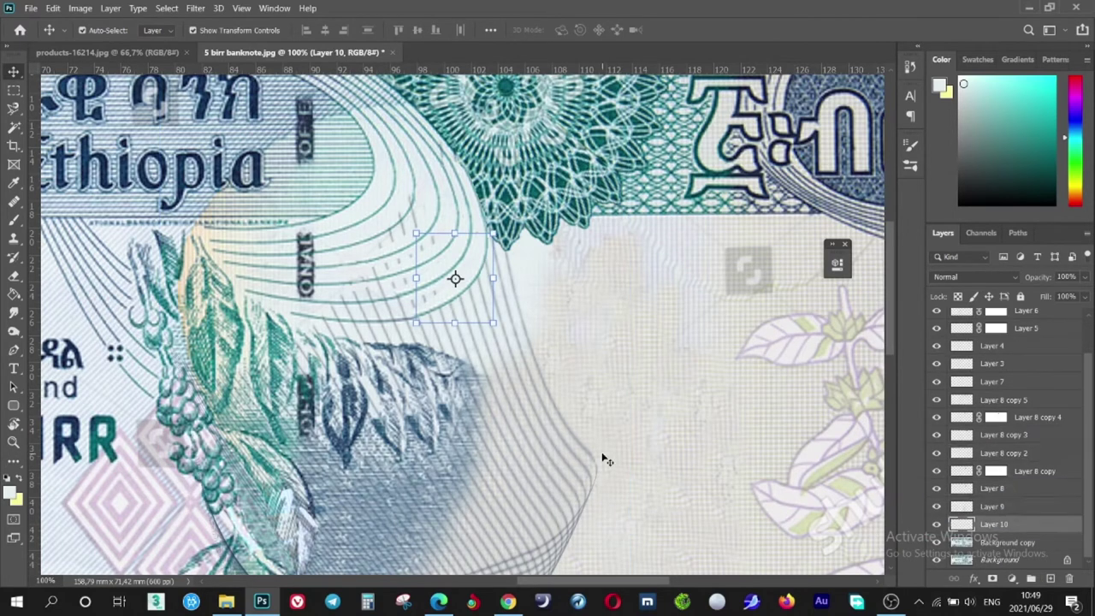
left_click(551, 400)
Add a layer mask to Layer 9, reset colours to black and white, and commit the warp
left_click(1010, 578)
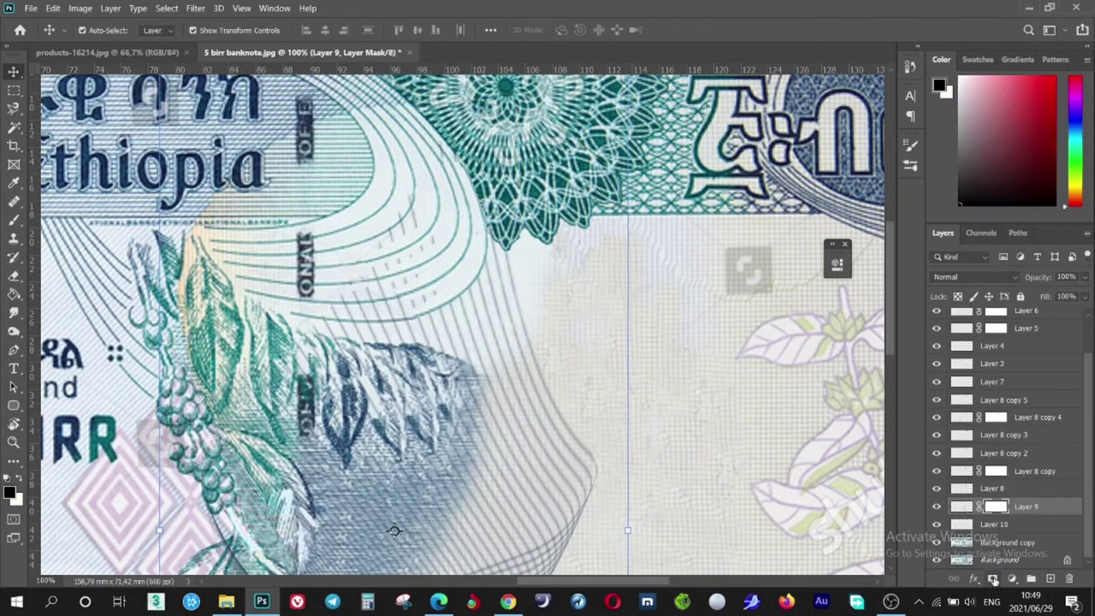
key("ctrl+t")
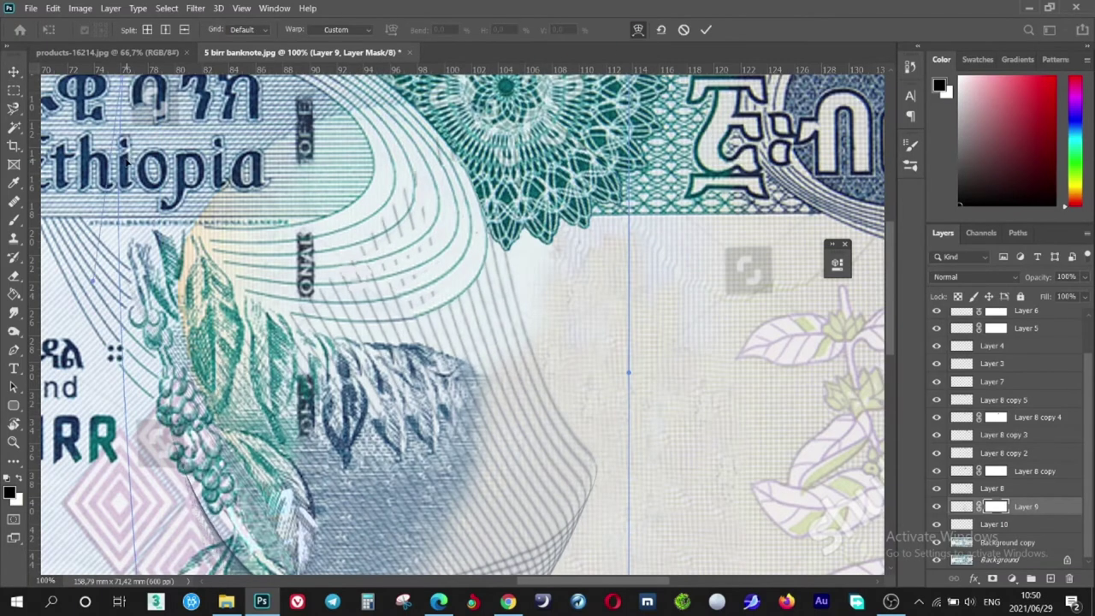
left_click(706, 29)
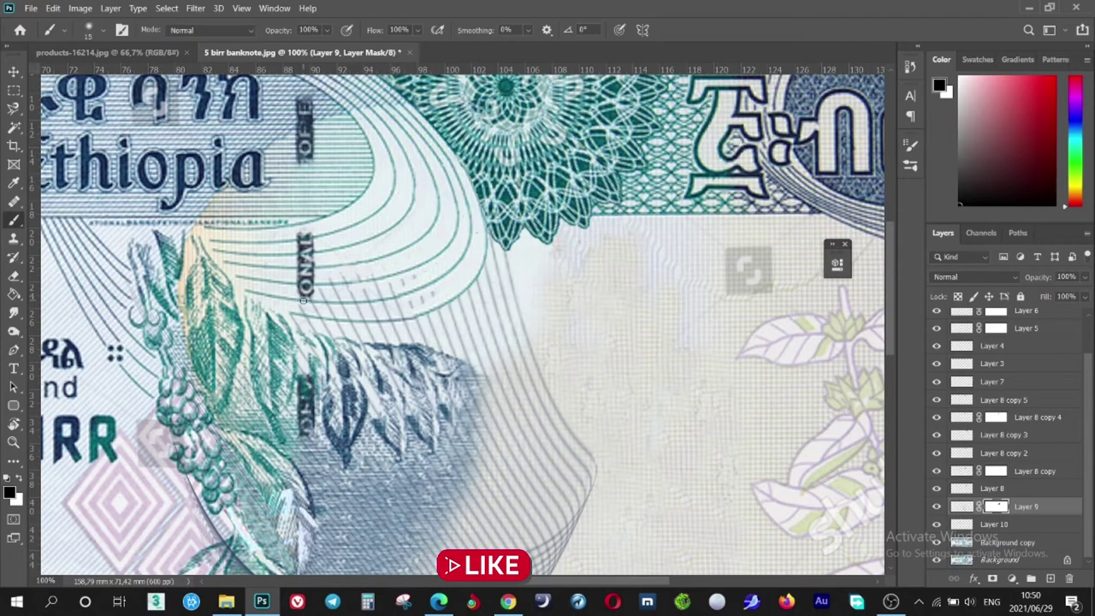
key("ctrl+plus")
key("ctrl+plus")
key("bracketright")
key("bracketright")
right_click(396, 276)
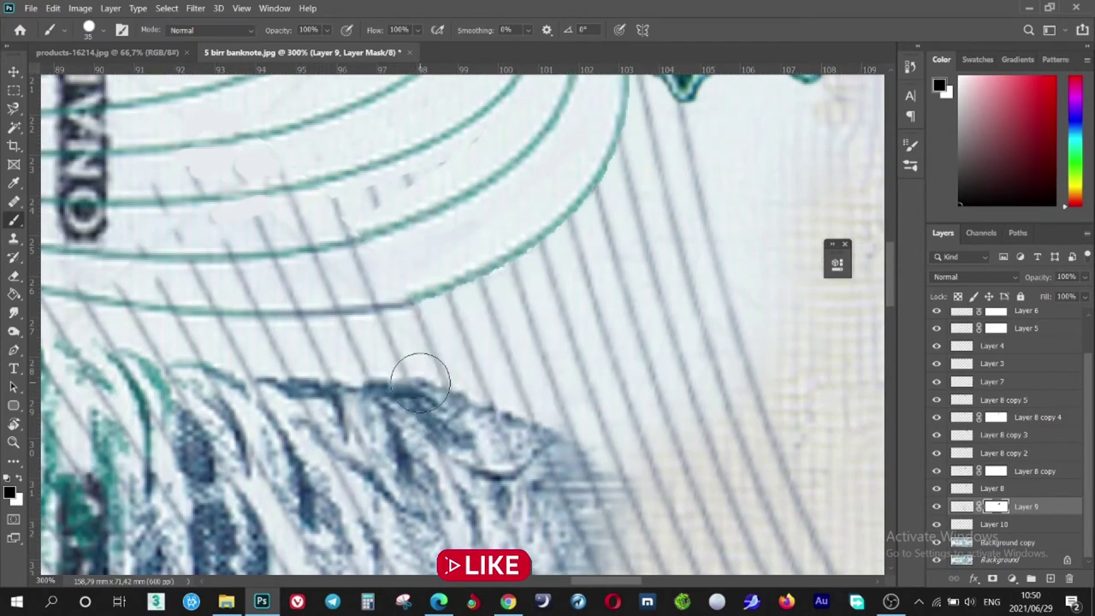
key("Escape")
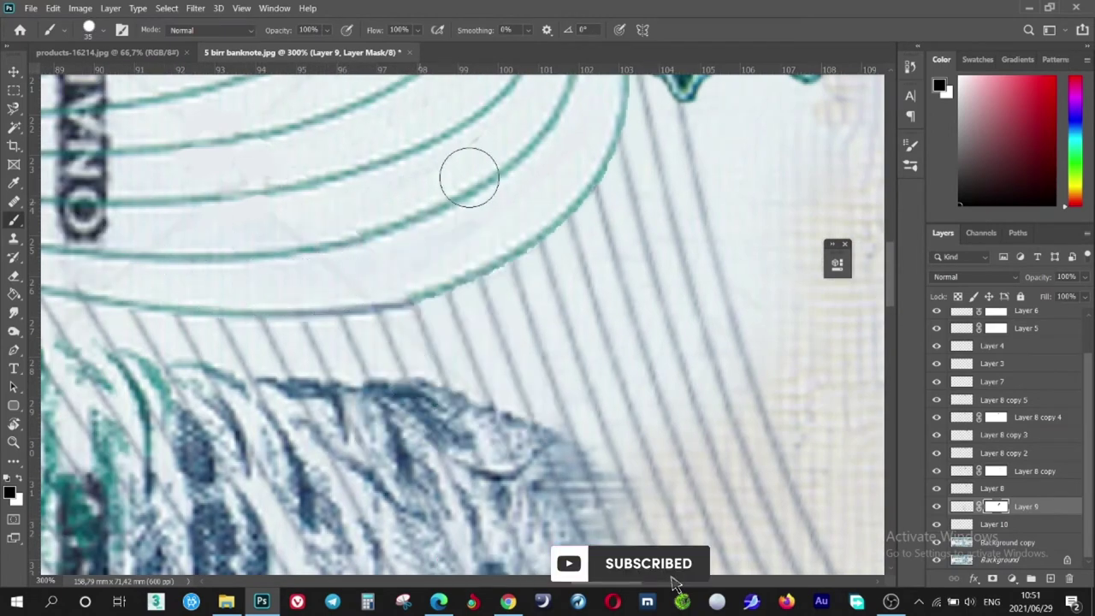
Paint black on Layer 9's mask to remove the faint ghost curve lines near the leaves
key("ctrl+minus")
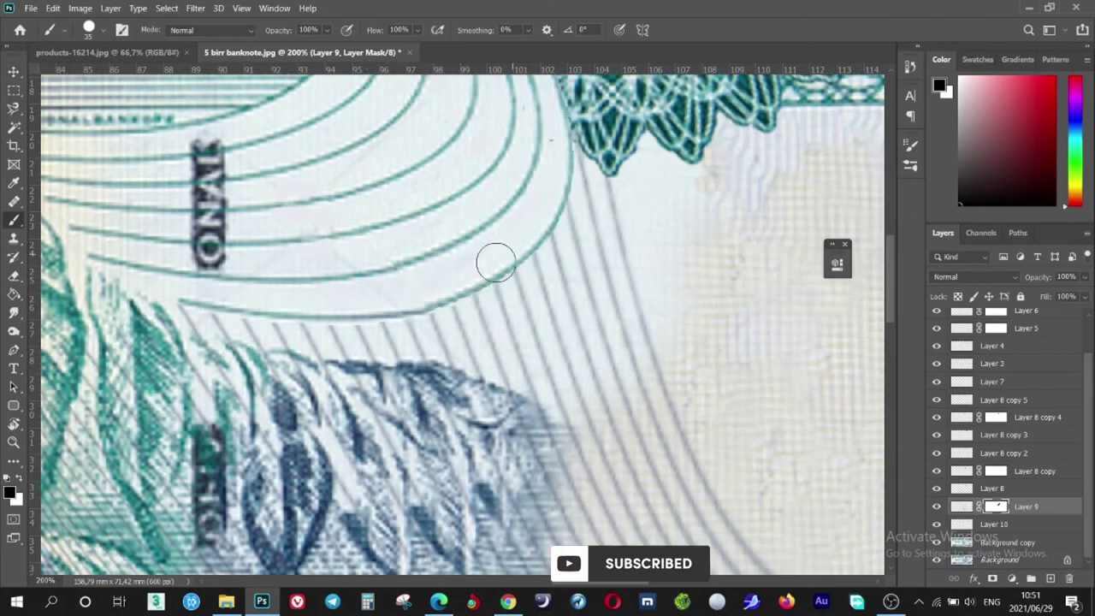
scroll(555, 152, "down", 3)
scroll(628, 318, "down", 2)
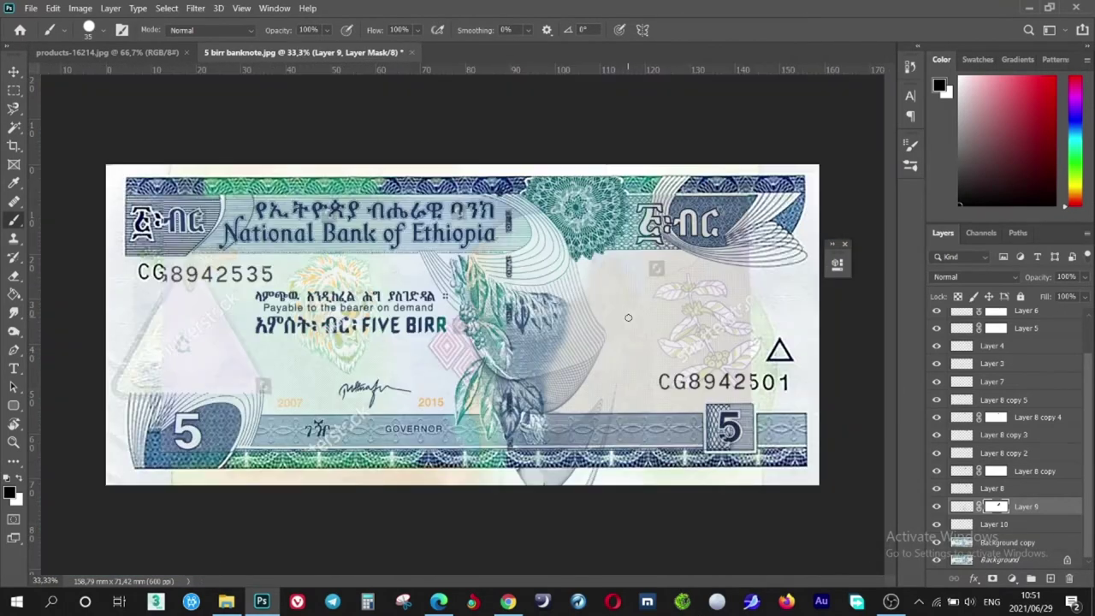
scroll(628, 317, "up", 1)
left_click_drag(521, 463, 501, 410)
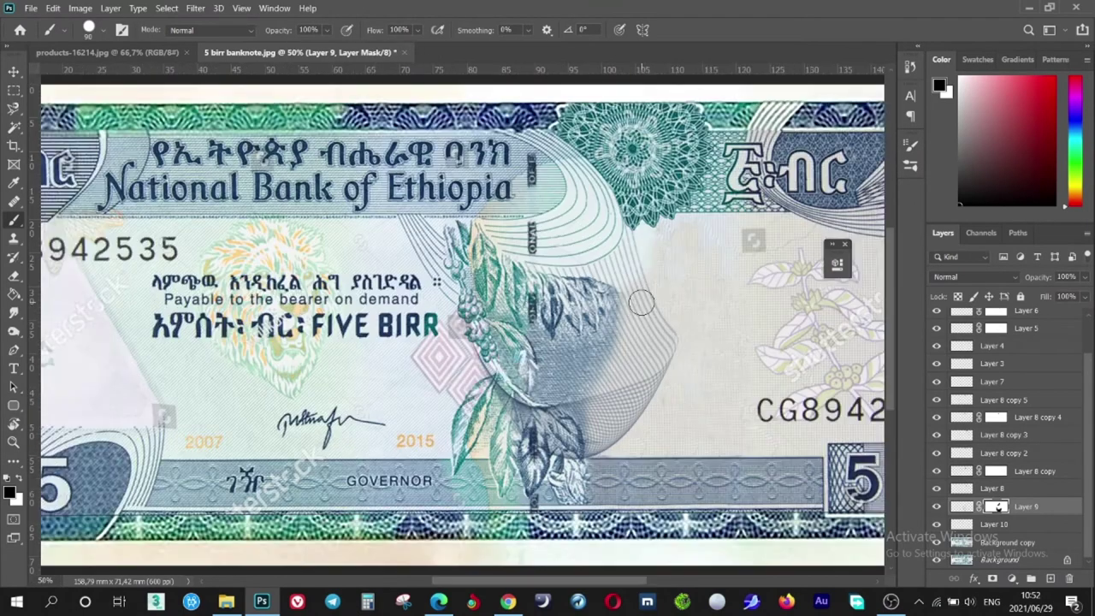
Swap paint colours and add a Hue/Saturation adjustment layer clipped to Layer 9
scroll(655, 384, "up", 1)
key("x")
left_click(1020, 578)
left_click(1018, 437)
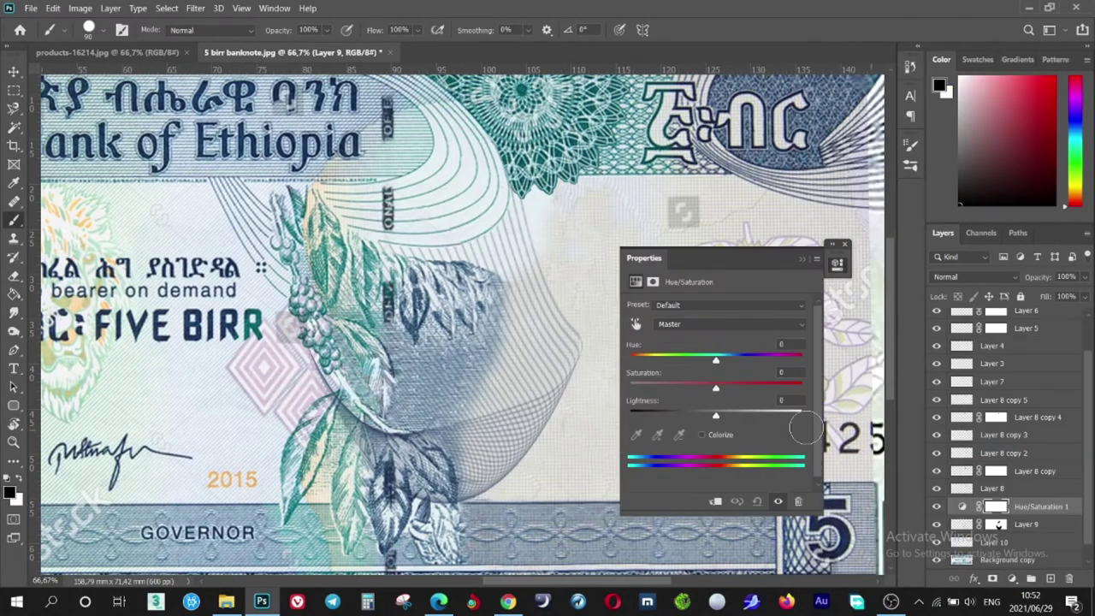
Set the clipped Hue/Saturation to Saturation +89 and Lightness -5, then reselect Layer 9's mask
left_click(717, 418)
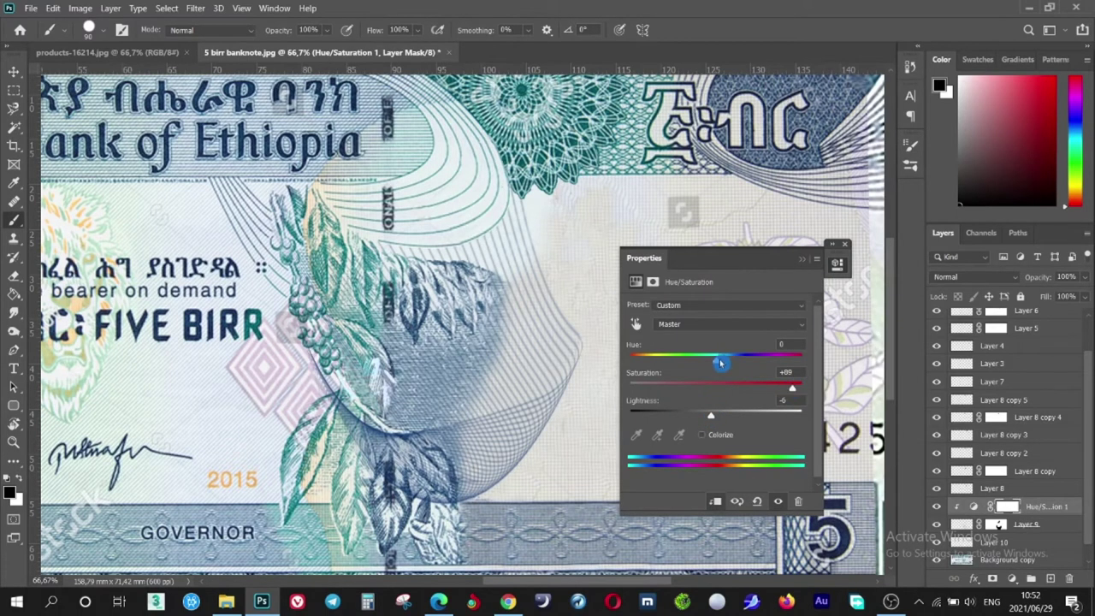
left_click(800, 258)
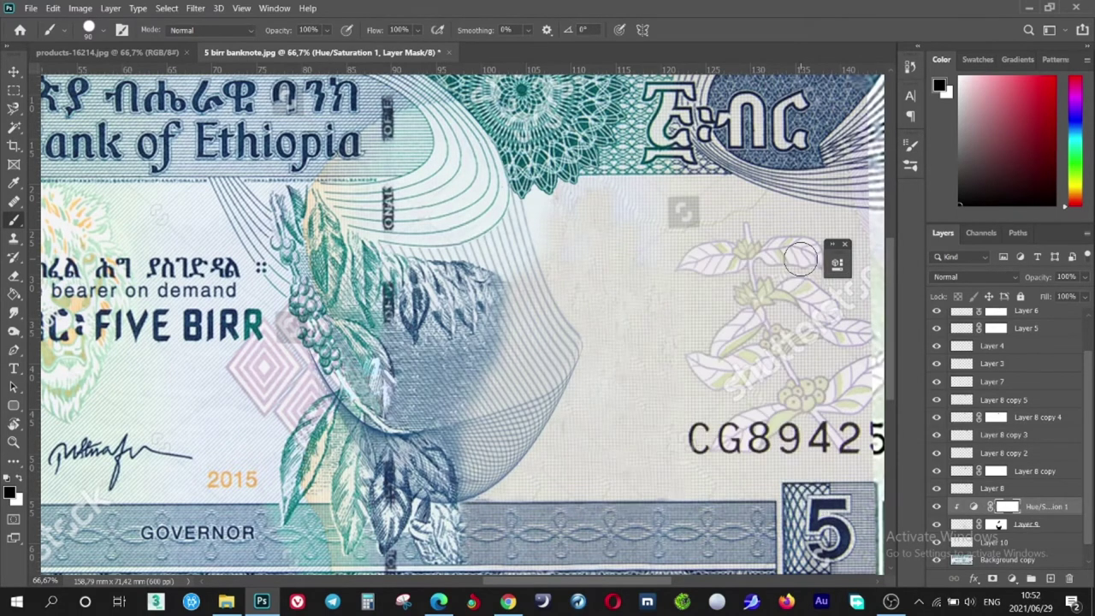
left_click(995, 525)
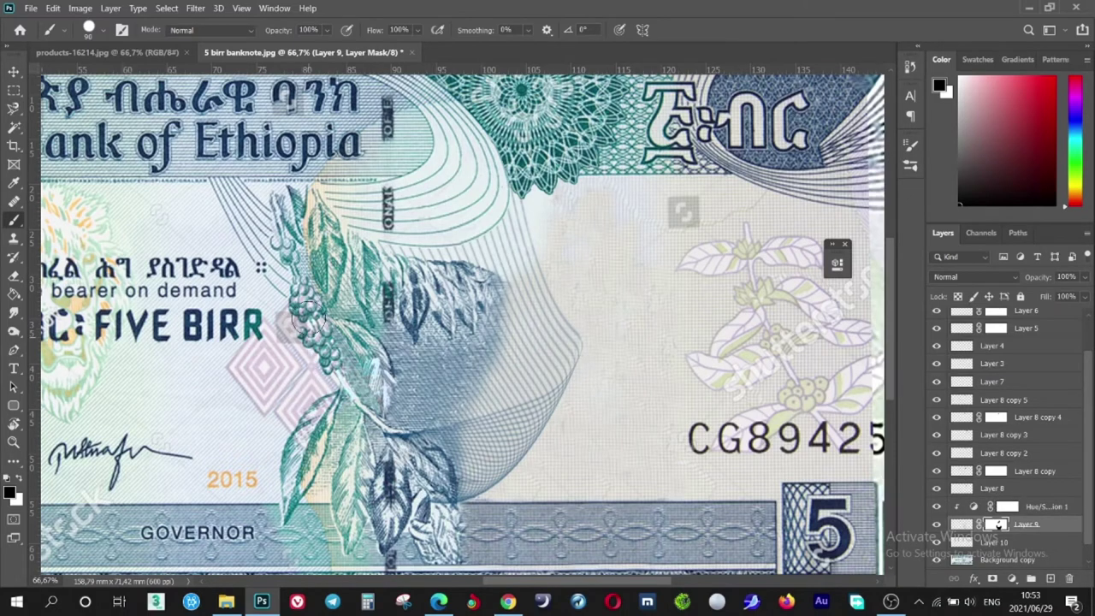
scroll(338, 257, "up", 1)
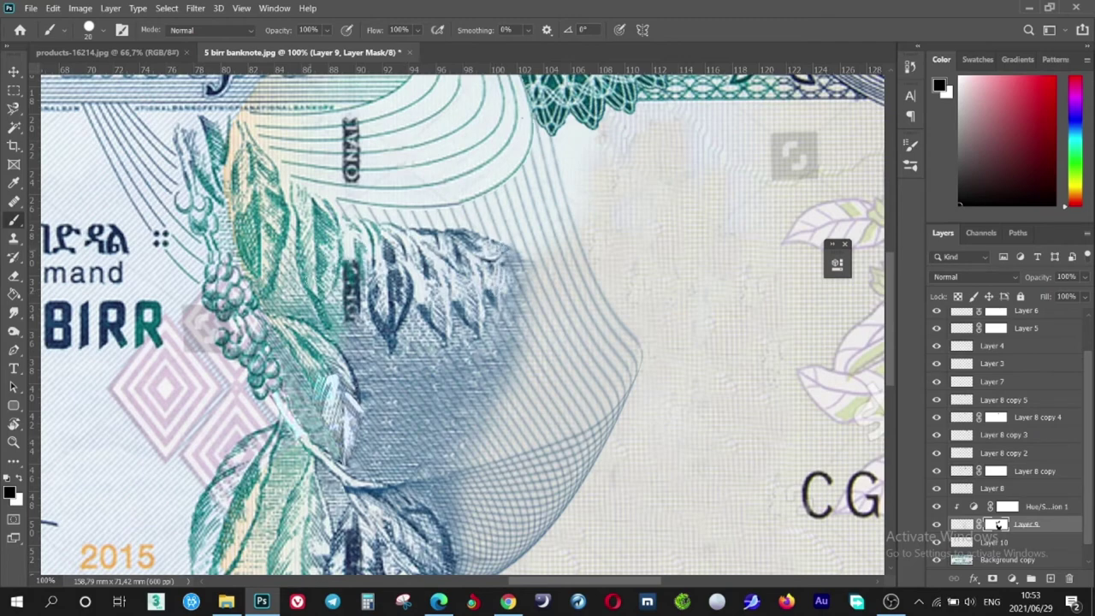
scroll(348, 442, "down", 2)
scroll(256, 178, "down", 1)
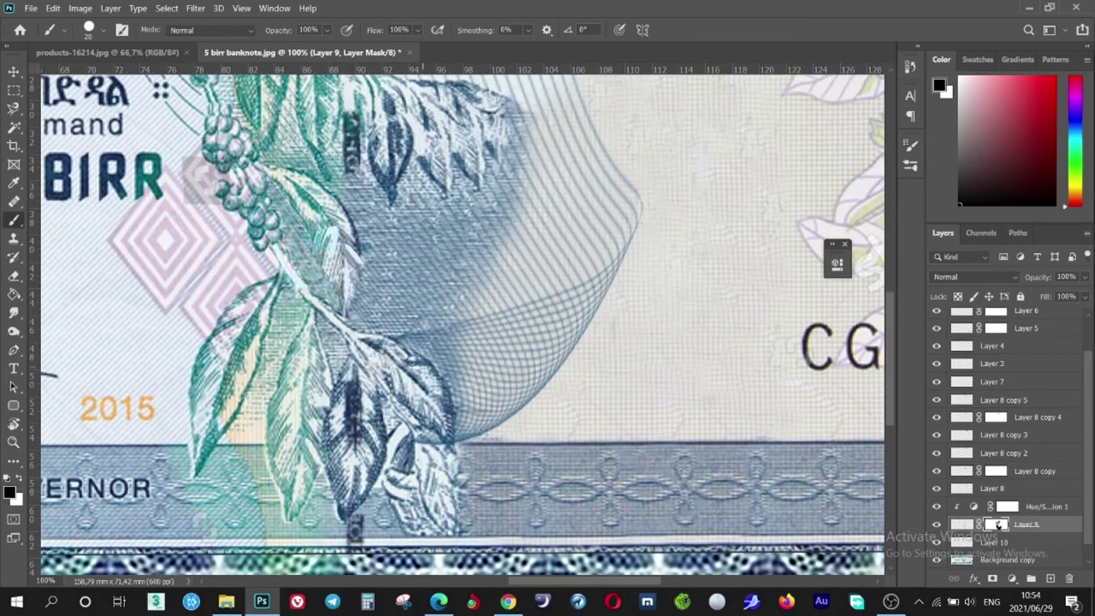
scroll(369, 351, "down", 1)
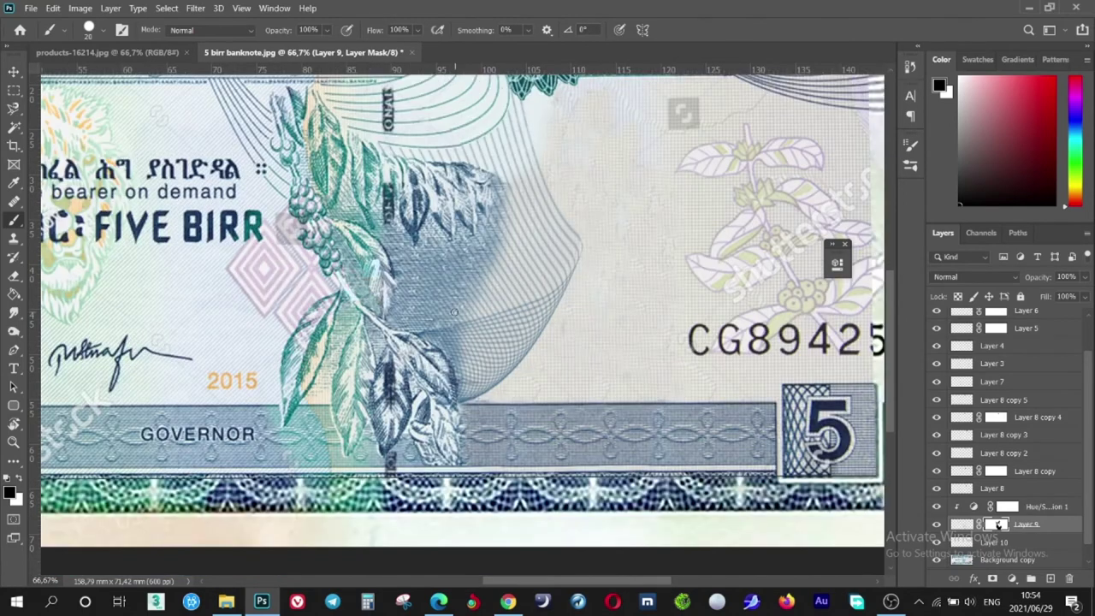
Select Background copy, enlarge the brush to 40 px, and try the Healing Brush
left_click(1014, 556)
key("bracketright")
key("bracketright")
right_click(467, 299)
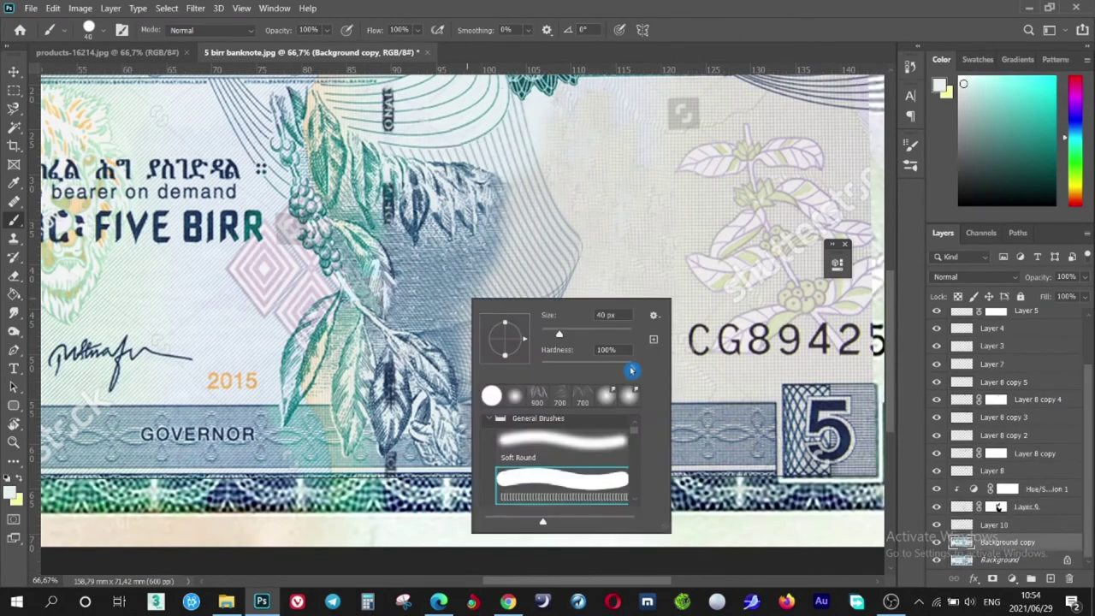
left_click(19, 202)
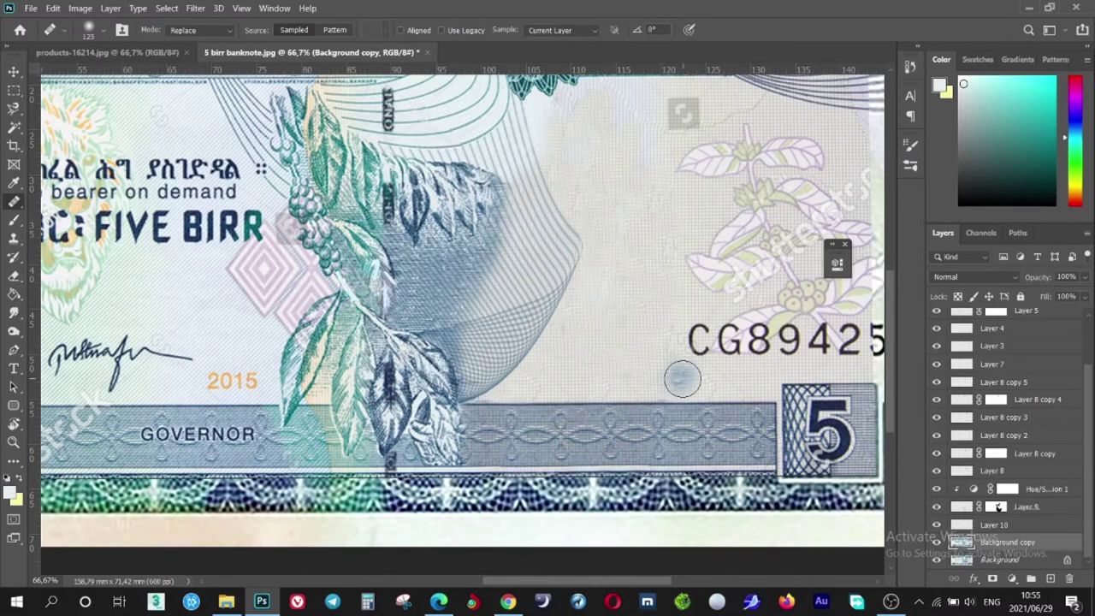
Add new Layer 11 and set a brush with sampled blue-grey at 14% opacity
left_click(1051, 578)
key("b")
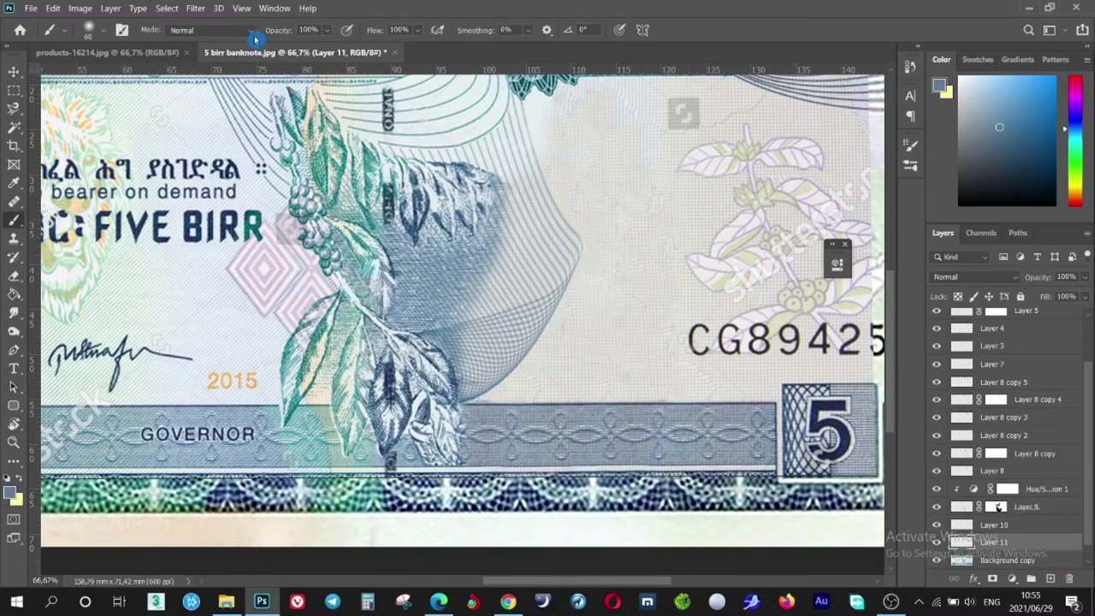
left_click(470, 296, "alt")
key("1")
key("4")
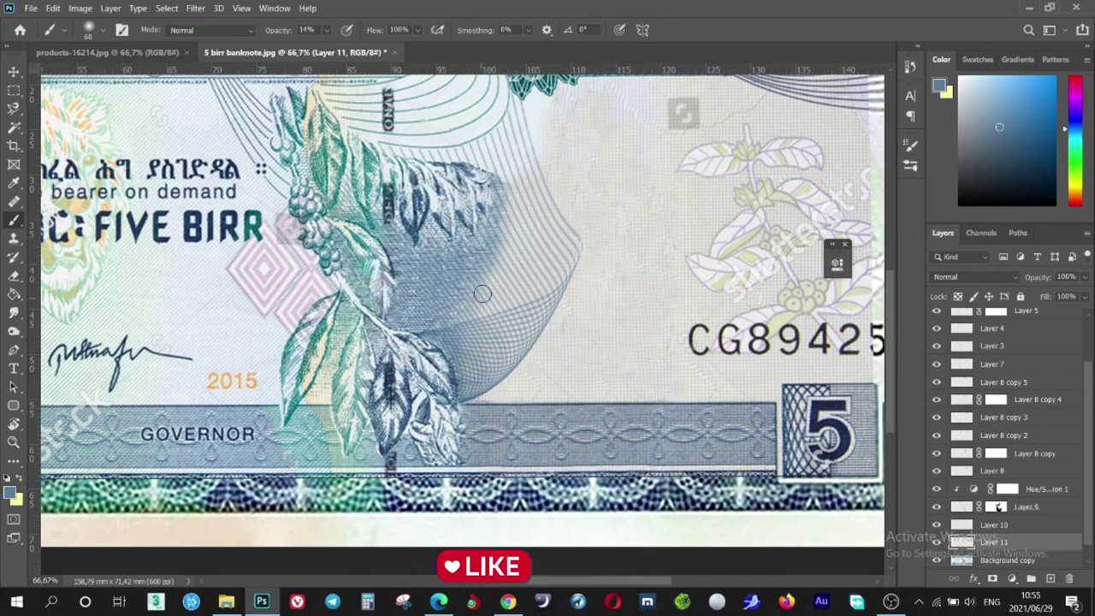
key("ctrl+minus")
key("ctrl+minus")
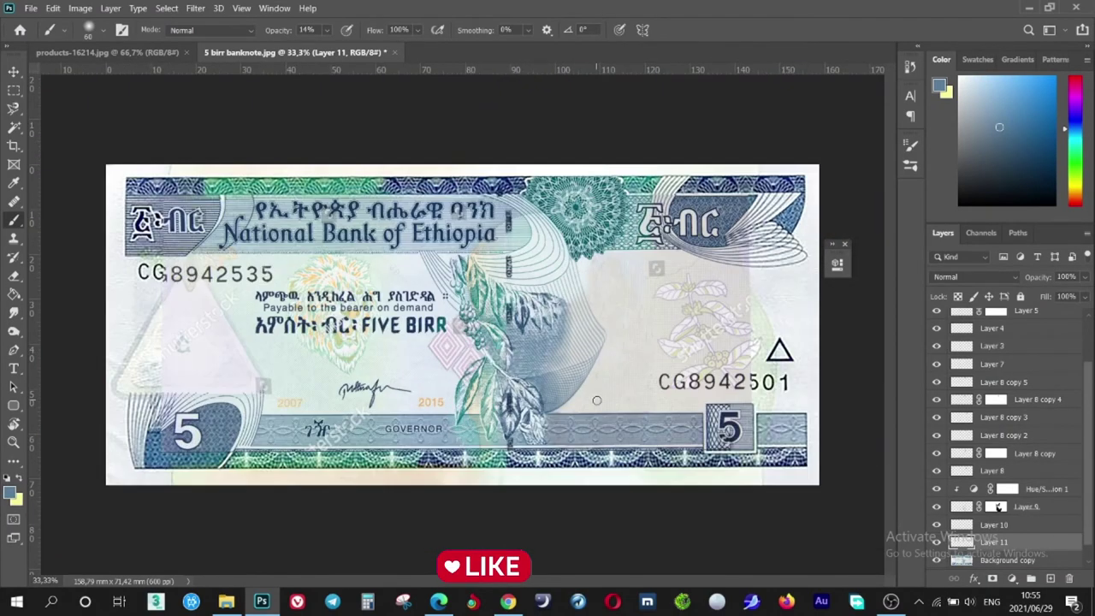